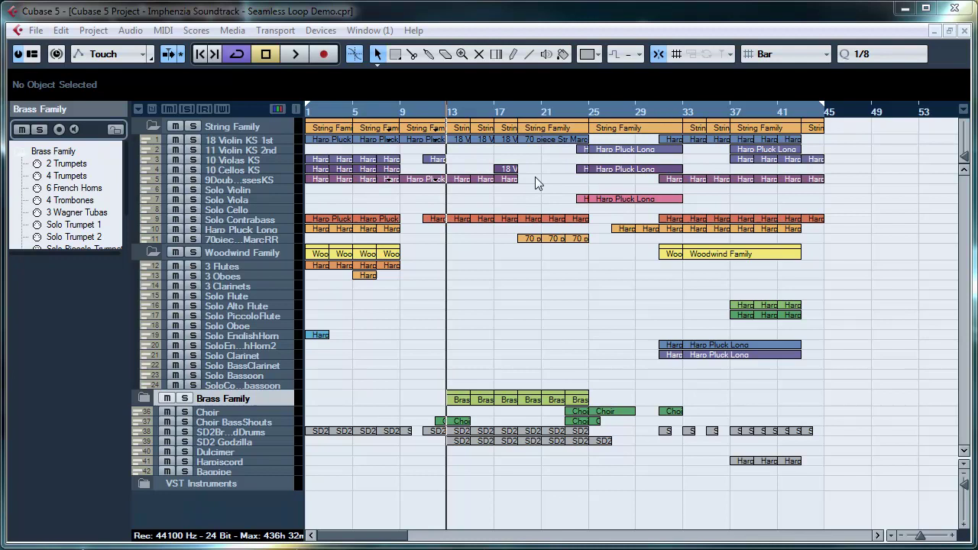
Play the Seamless Loop Demo arrangement, then marquee-select all parts from bar 19 to 25
{"action": "left_click", "coordinate": [530, 18]}
{"action": "key", "text": "space"}
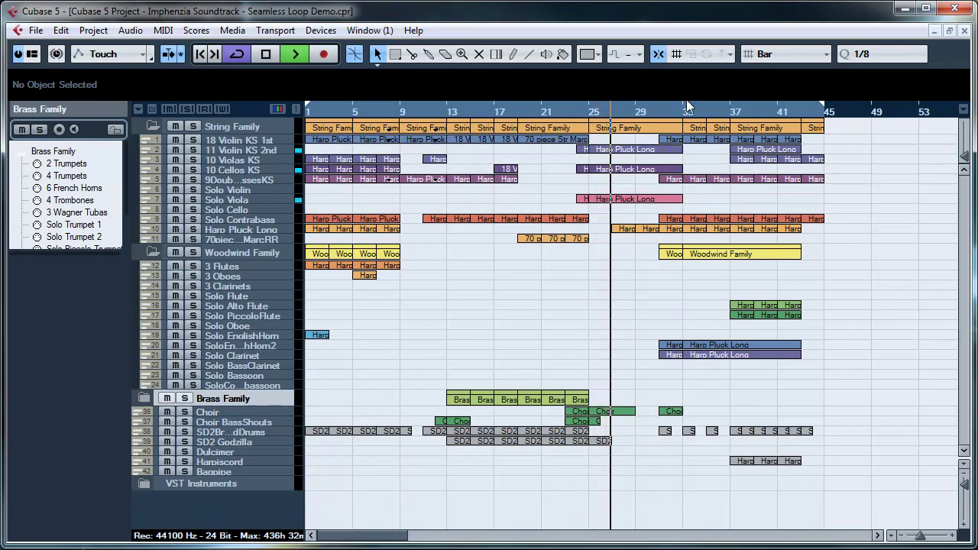
{"action": "key", "text": "space"}
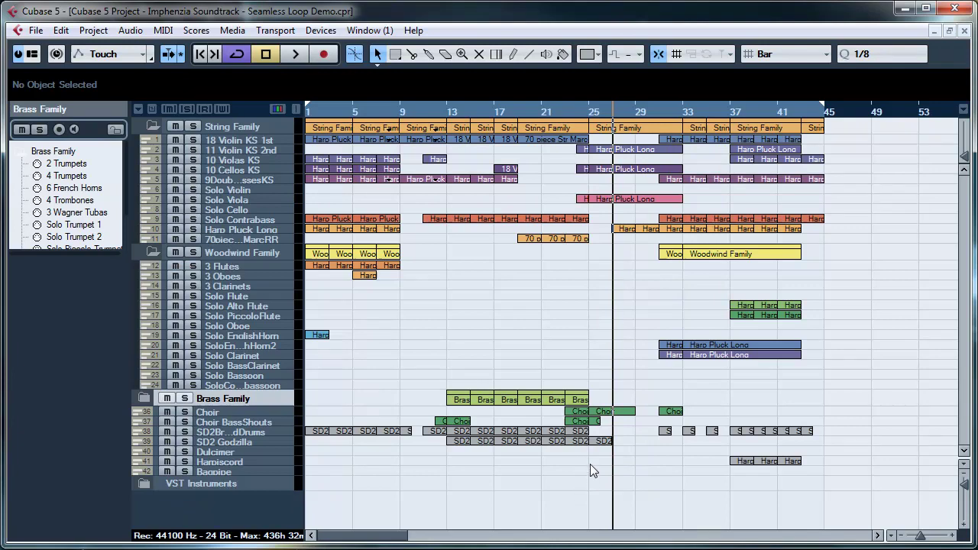
{"action": "left_click_drag", "start_coordinate": [584, 461], "coordinate": [525, 130]}
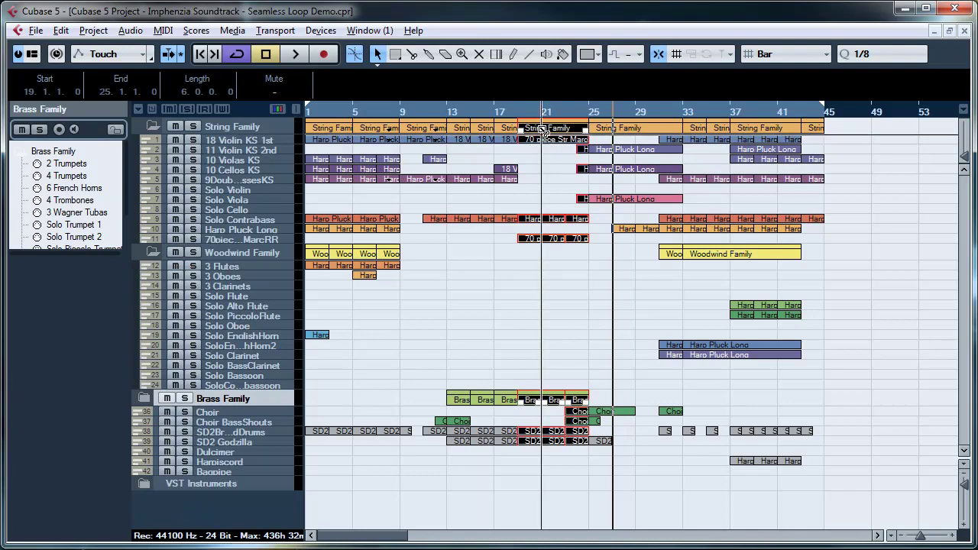
Copy the bar 19–25 section to bars 49, 55 and 61, and set the loop range to bars 49–67
{"action": "left_click_drag", "start_coordinate": [543, 130], "coordinate": [895, 135]}
{"action": "left_click", "coordinate": [870, 479]}
{"action": "scroll", "coordinate": [870, 478], "scroll_direction": "right", "scroll_amount": 2}
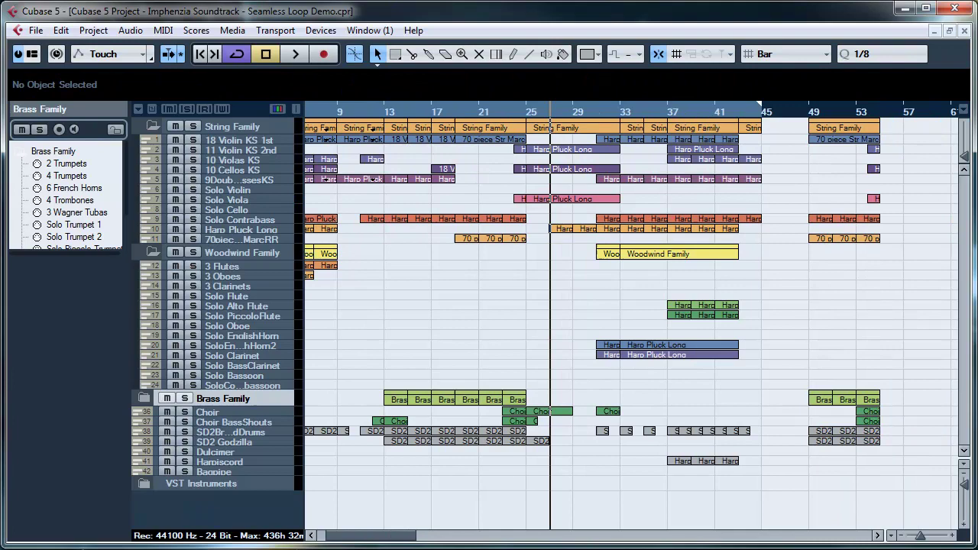
{"action": "scroll", "coordinate": [859, 478], "scroll_direction": "right", "scroll_amount": 1}
{"action": "mouse_move", "coordinate": [775, 470]}
{"action": "left_mouse_down"}
{"action": "mouse_move", "coordinate": [937, 489]}
{"action": "mouse_move", "coordinate": [825, 478]}
{"action": "left_mouse_up"}
{"action": "mouse_move", "coordinate": [767, 488]}
{"action": "left_mouse_down"}
{"action": "mouse_move", "coordinate": [721, 458]}
{"action": "mouse_move", "coordinate": [566, 116]}
{"action": "mouse_move", "coordinate": [684, 131]}
{"action": "left_mouse_up"}
{"action": "left_click_drag", "start_coordinate": [753, 465], "coordinate": [737, 131]}
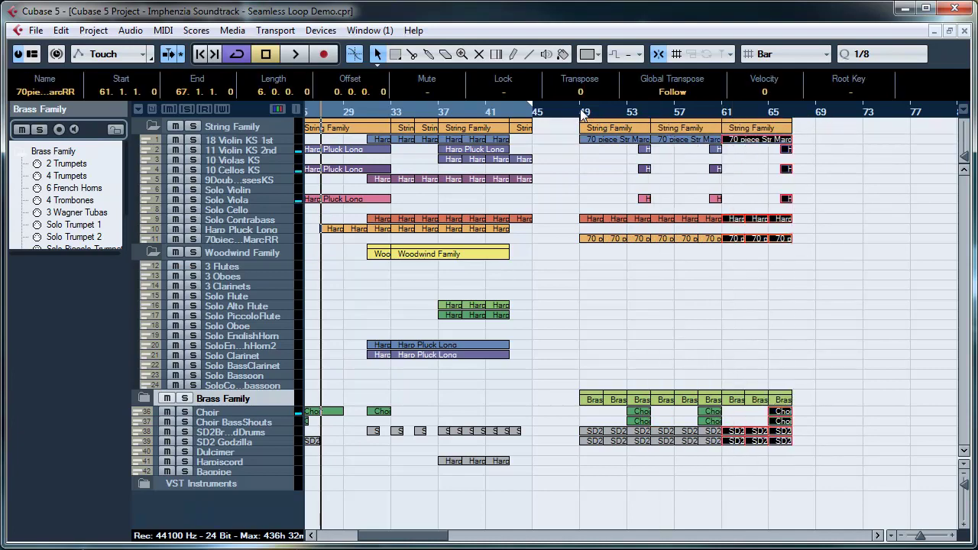
{"action": "left_click_drag", "start_coordinate": [584, 113], "coordinate": [792, 114]}
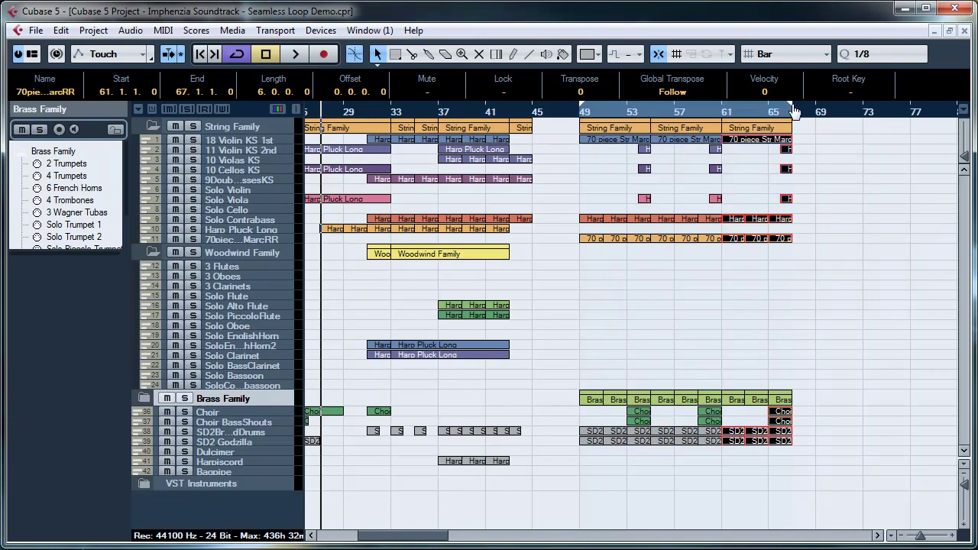
Export the loop as the Audio Mixdown 'Imphenzia Soundtrack Demo Seamless Loop x3.wav', then close the export window
{"action": "left_click", "coordinate": [34, 32]}
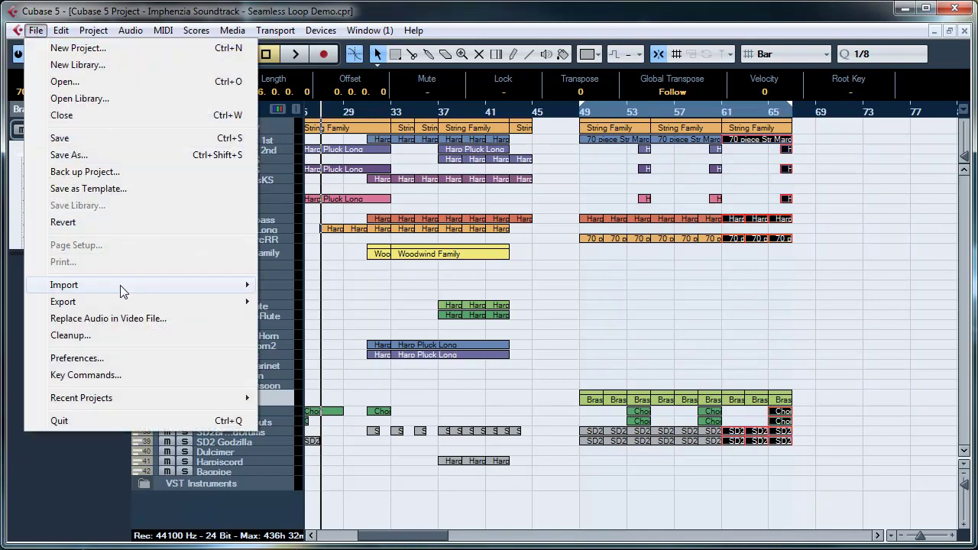
{"action": "mouse_move", "coordinate": [124, 304]}
{"action": "left_click", "coordinate": [310, 336]}
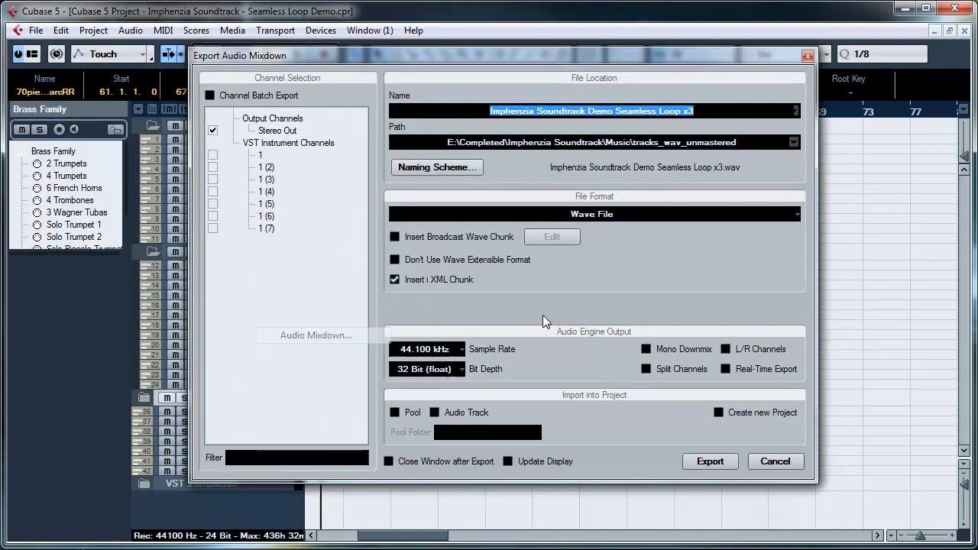
{"action": "left_click", "coordinate": [655, 111]}
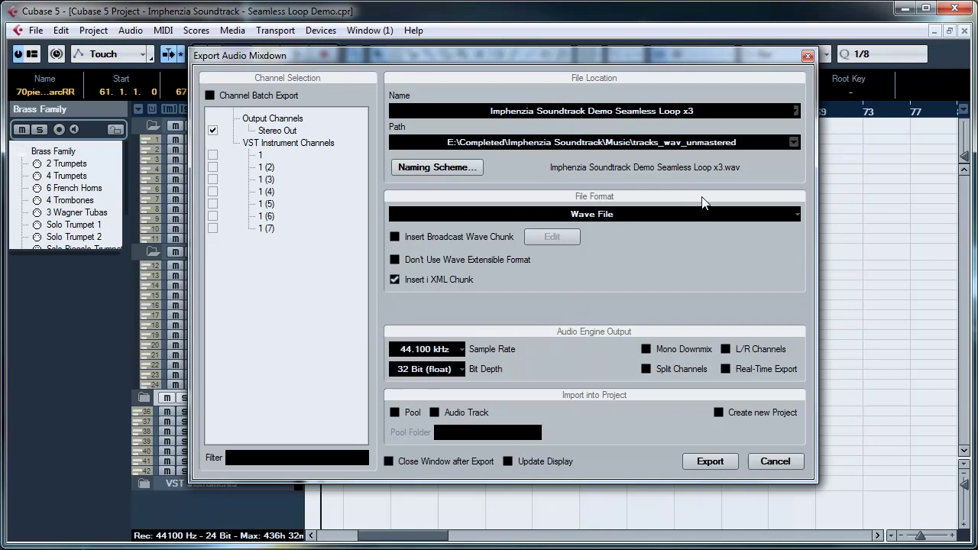
{"action": "left_click", "coordinate": [710, 461]}
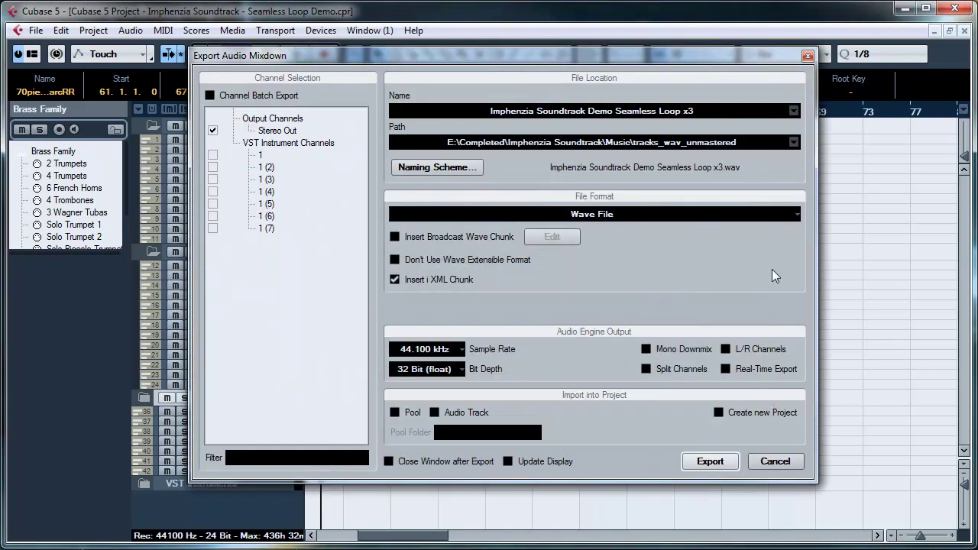
{"action": "left_click", "coordinate": [808, 55]}
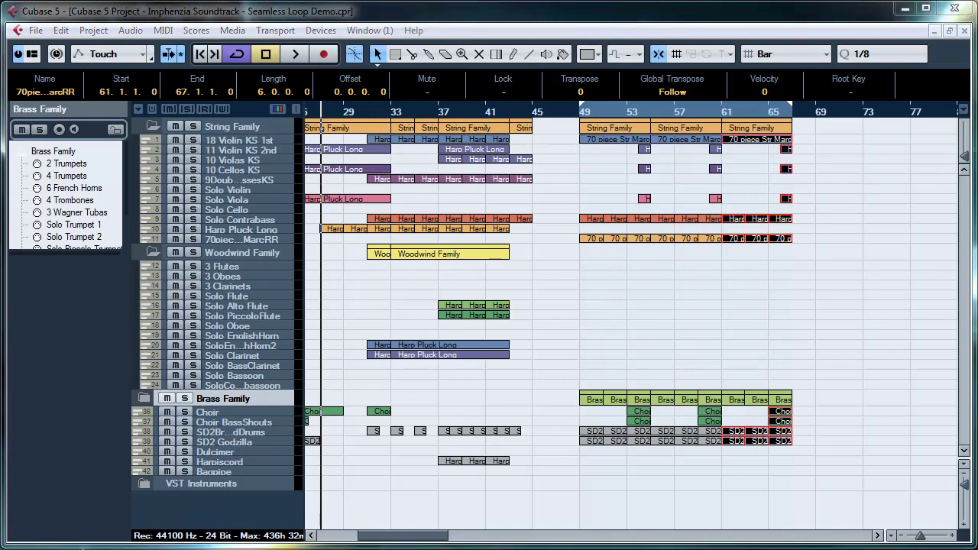
Close the Cubase project and open Seamless Loop x3.wav in Sound Forge from the recent files
{"action": "key", "text": "ctrl+w"}
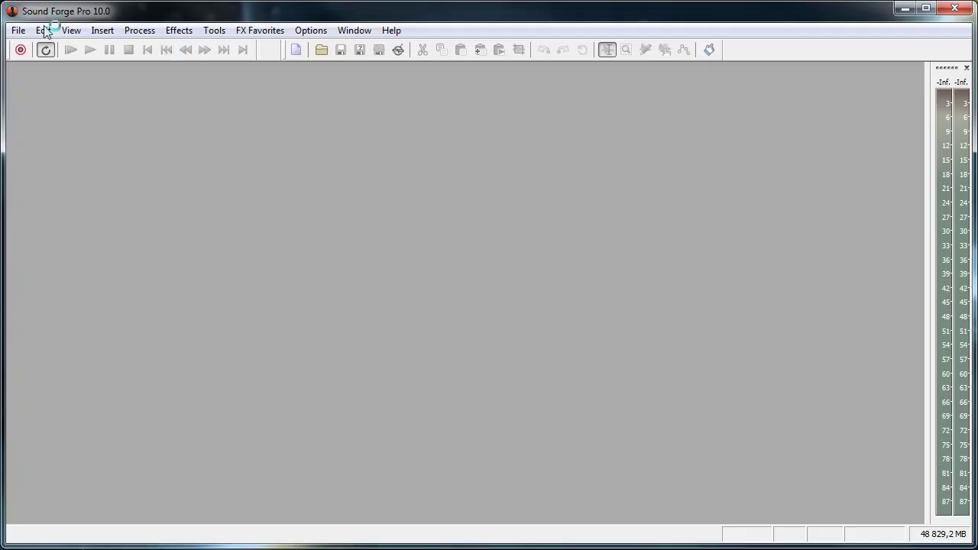
{"action": "left_click", "coordinate": [18, 30]}
{"action": "left_click", "coordinate": [305, 292]}
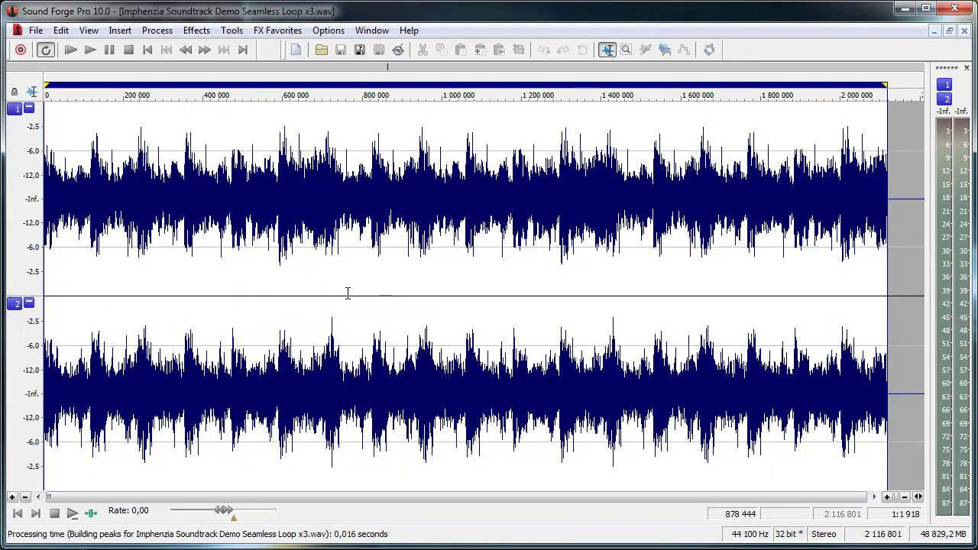
Try selections on the waveform, ending with the cursor at position 1 256 290
{"action": "left_click_drag", "start_coordinate": [380, 302], "coordinate": [629, 301]}
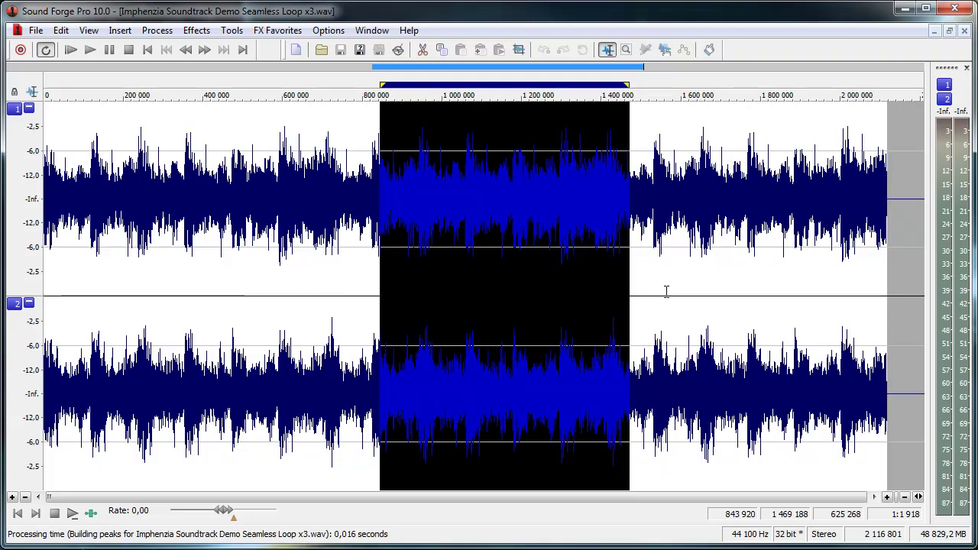
{"action": "left_click", "coordinate": [658, 298]}
{"action": "key", "text": "ctrl+a"}
{"action": "left_click", "coordinate": [544, 297]}
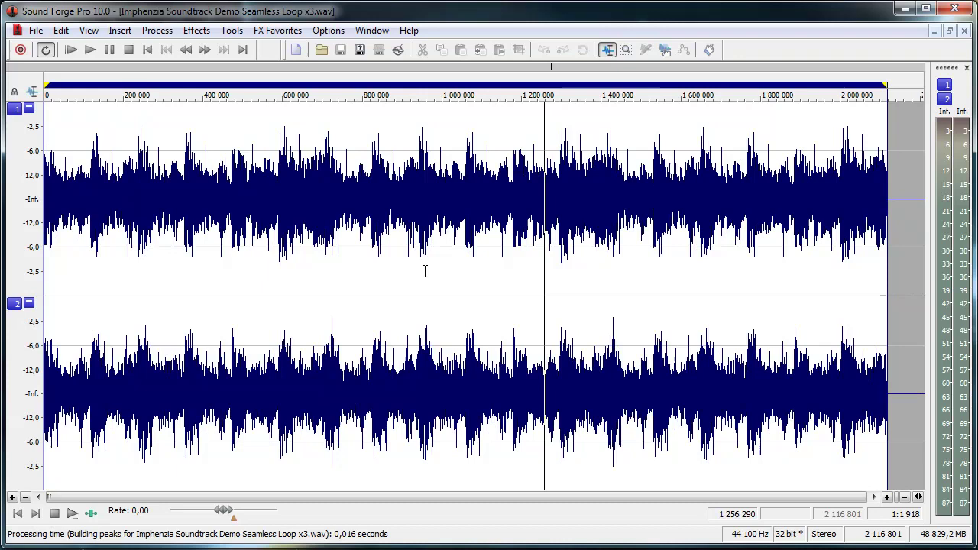
Set the status format to Samples
{"action": "left_click", "coordinate": [321, 34]}
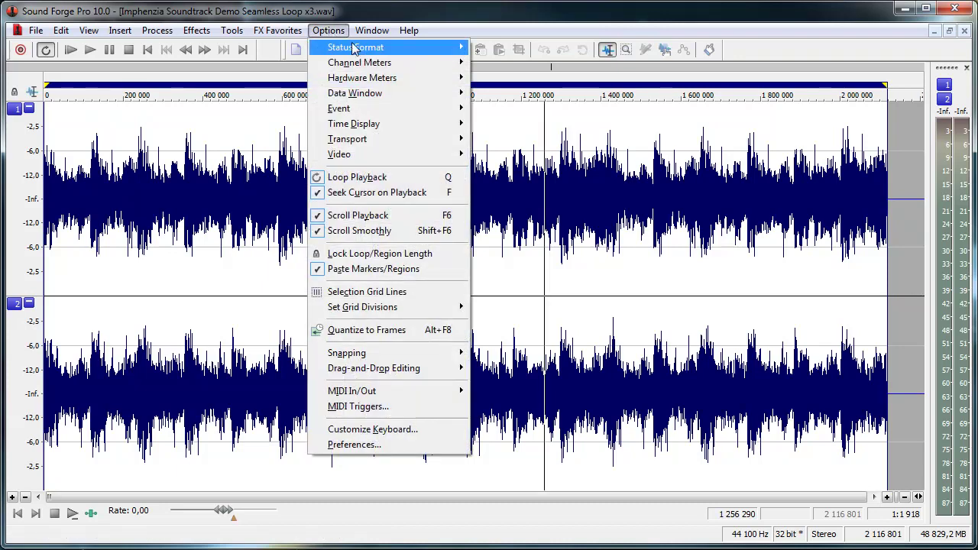
{"action": "mouse_move", "coordinate": [357, 48]}
{"action": "left_click", "coordinate": [519, 49]}
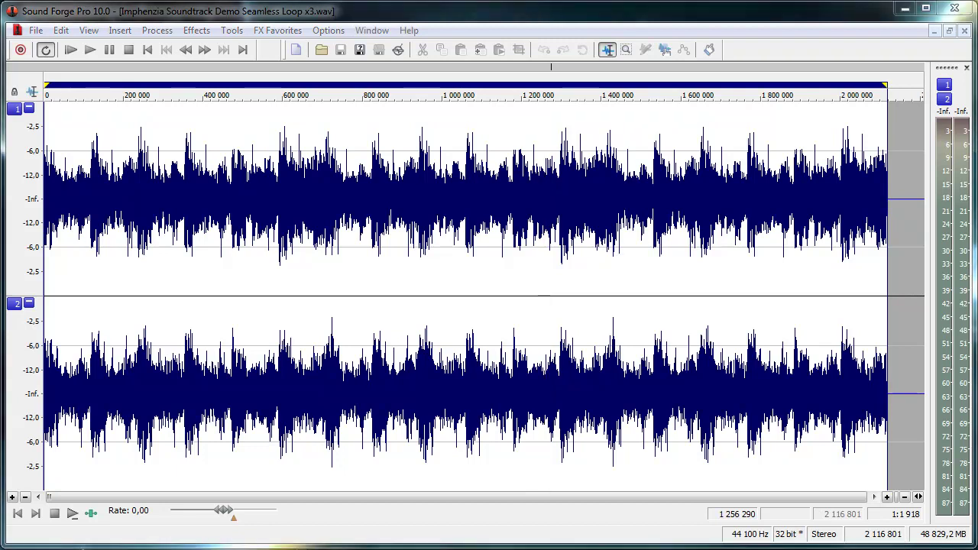
Divide the 2116801-sample length by 3 in the Calculator, getting 705600.33
{"action": "key", "text": "alt+Tab"}
{"action": "key", "text": "Delete"}
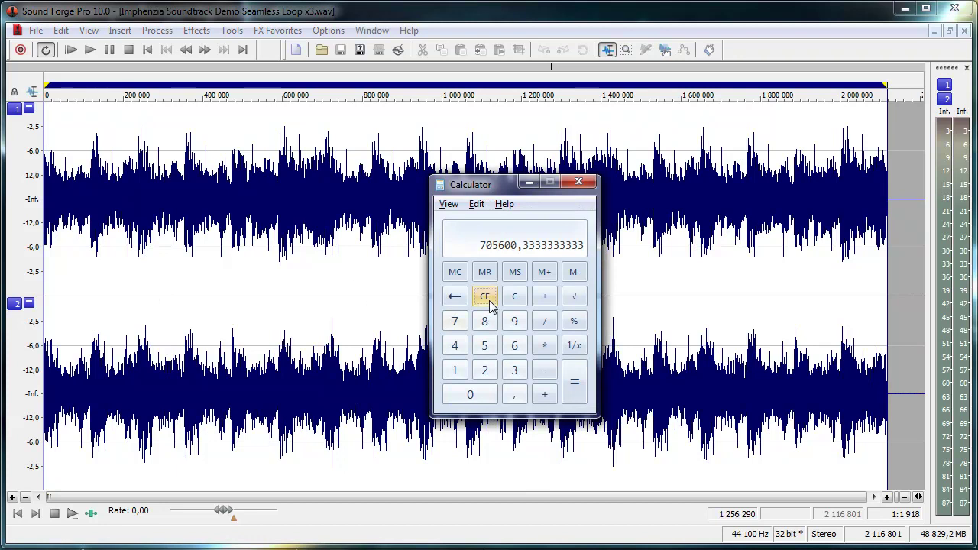
{"action": "key", "text": "Escape"}
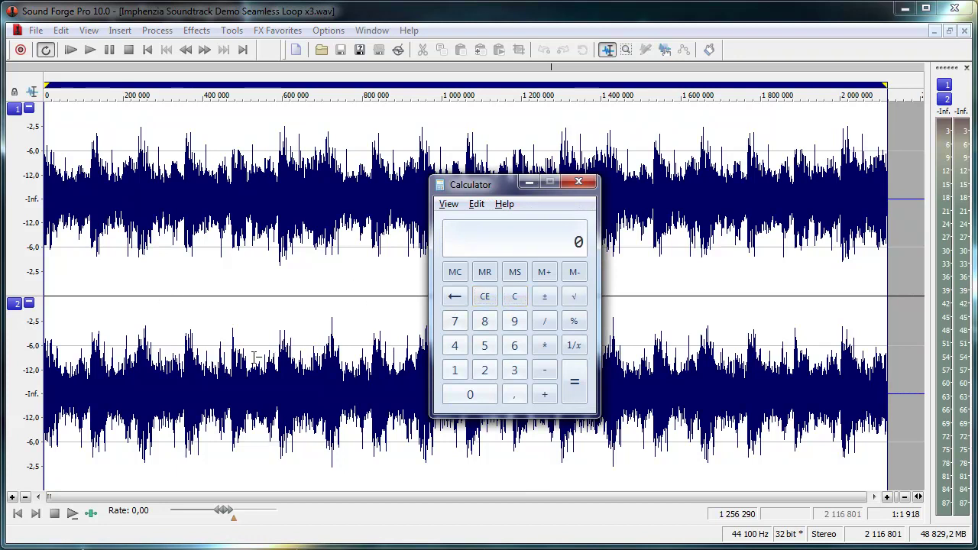
{"action": "type", "text": "211"}
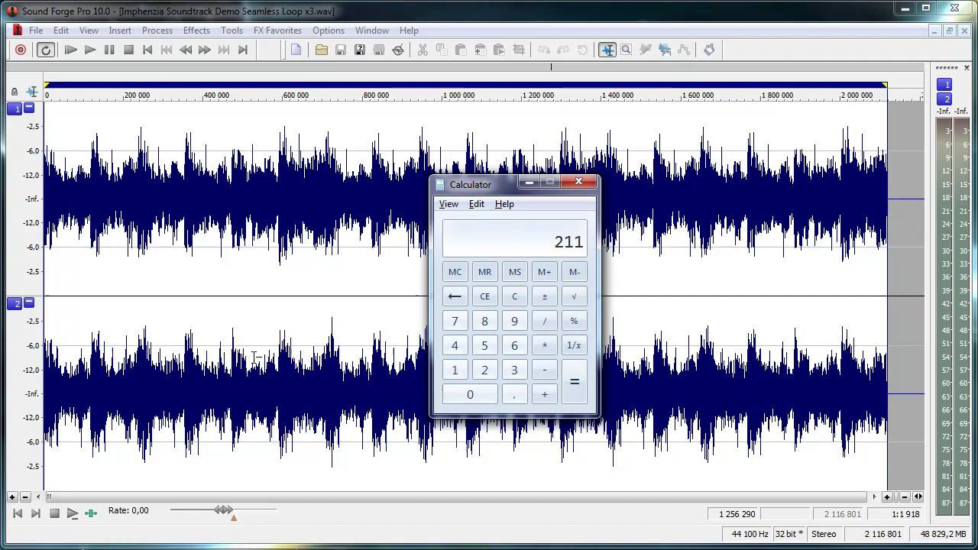
{"action": "type", "text": "680"}
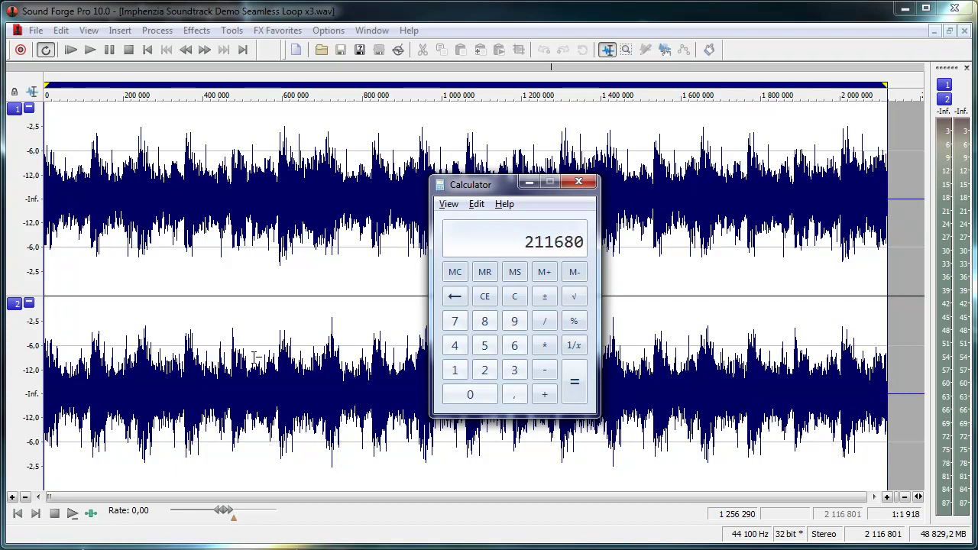
{"action": "type", "text": "1/3"}
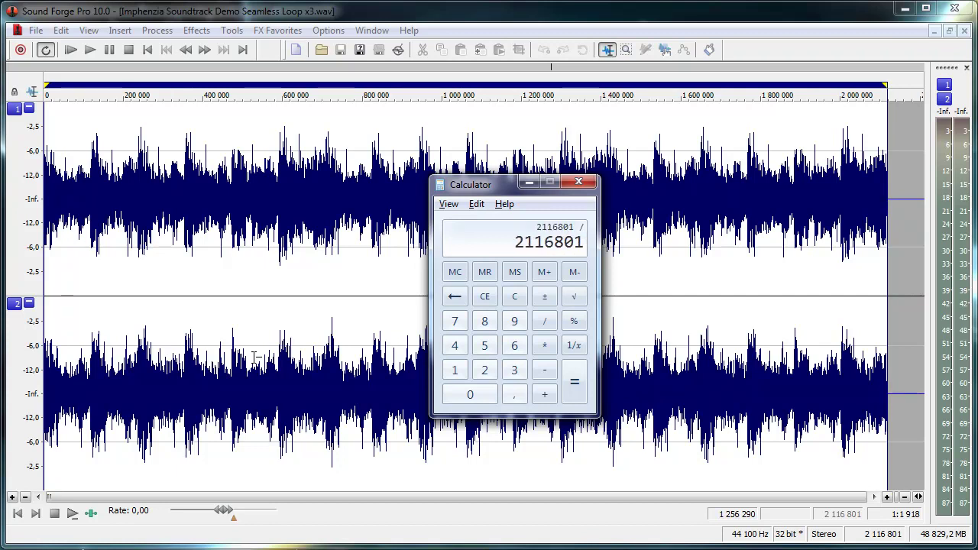
{"action": "key", "text": "Return"}
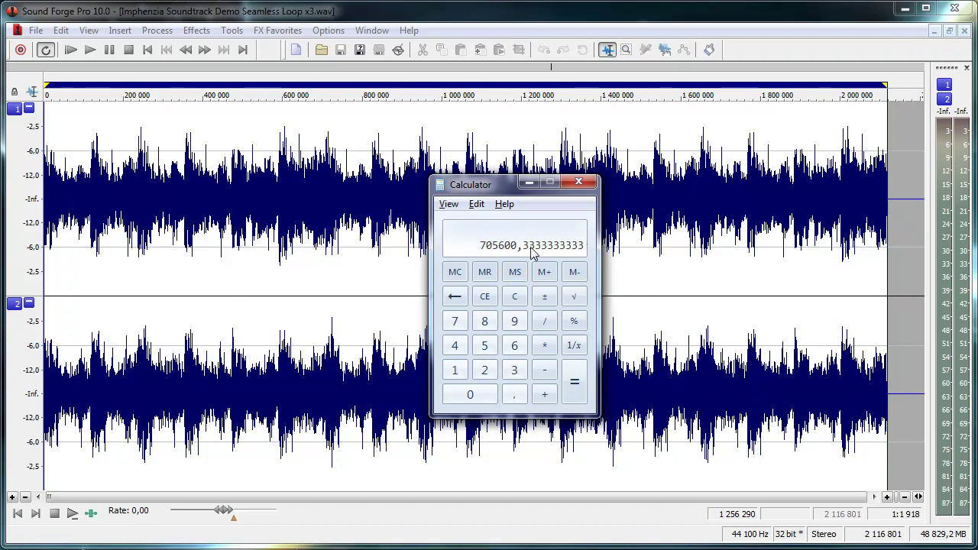
{"action": "left_click", "coordinate": [302, 288]}
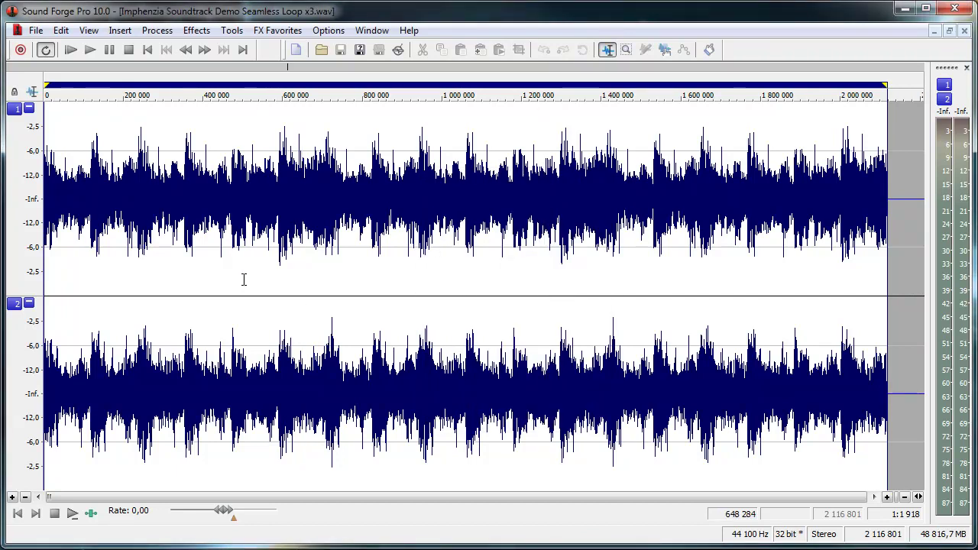
Go to sample 705600, drop a marker there, and select from the file start to it
{"action": "key", "text": "ctrl+g"}
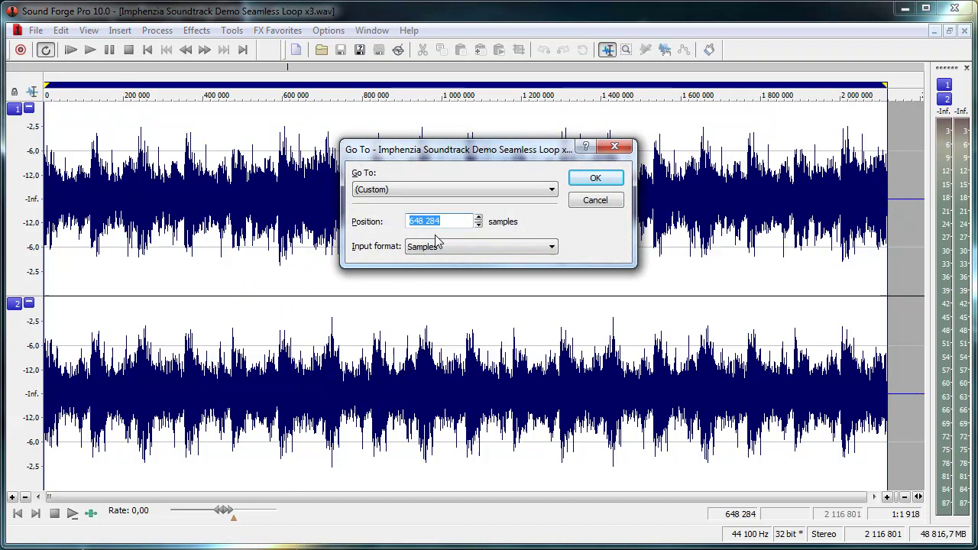
{"action": "key", "text": "ctrl+v"}
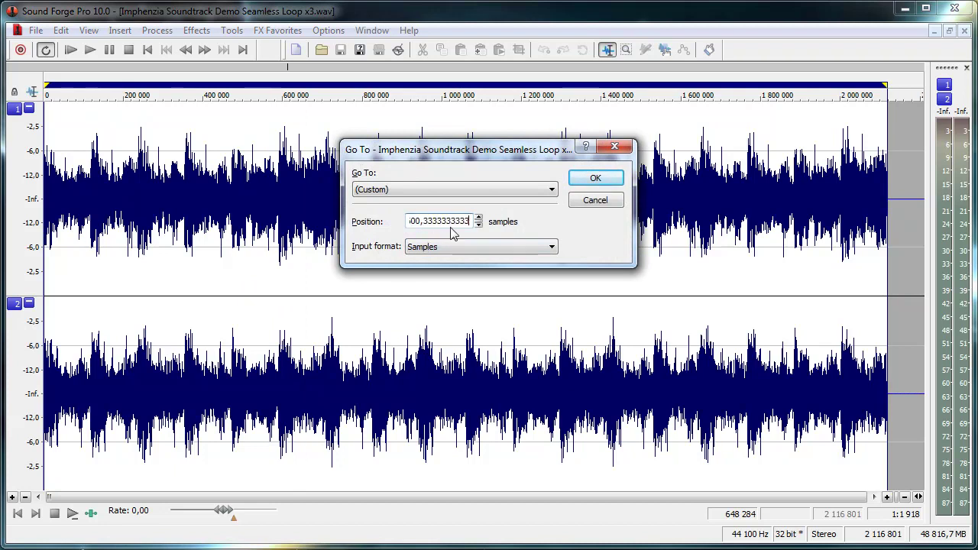
{"action": "left_click_drag", "start_coordinate": [421, 221], "coordinate": [536, 224]}
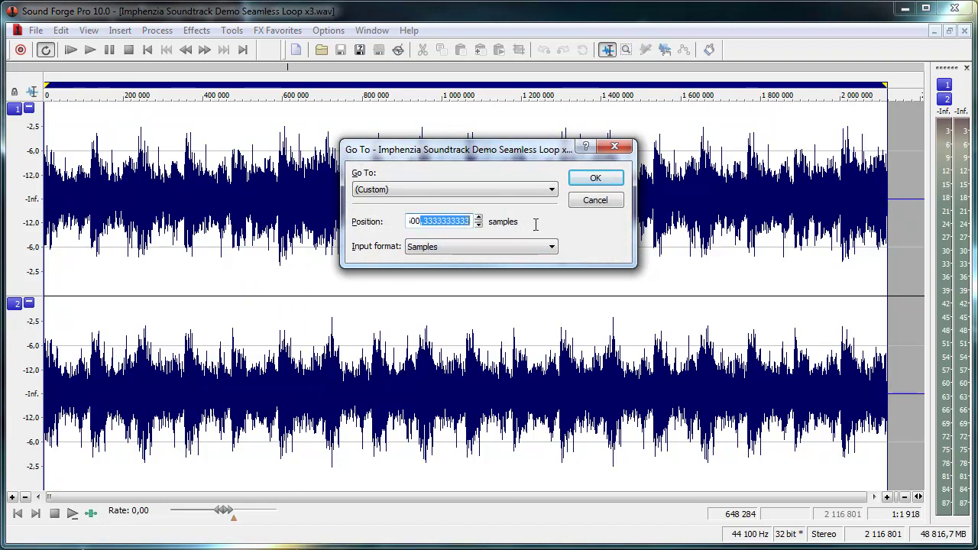
{"action": "key", "text": "BackSpace"}
{"action": "key", "text": "BackSpace"}
{"action": "double_click", "coordinate": [445, 221]}
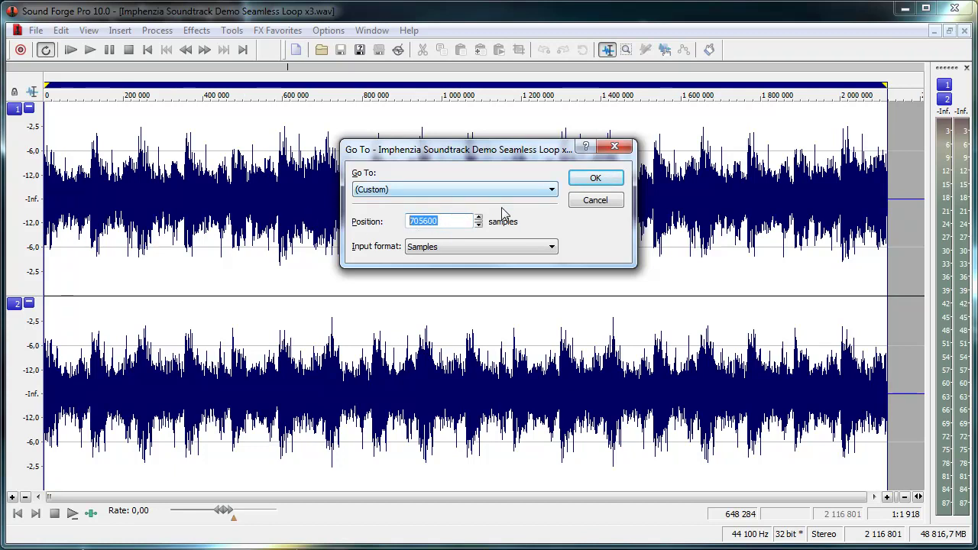
{"action": "left_click", "coordinate": [461, 220]}
{"action": "left_click", "coordinate": [595, 178]}
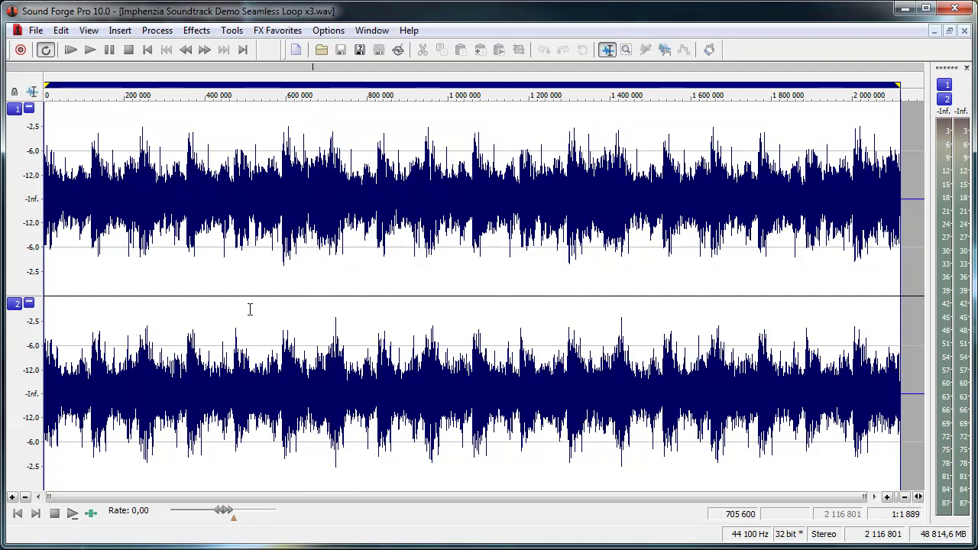
{"action": "key", "text": "m"}
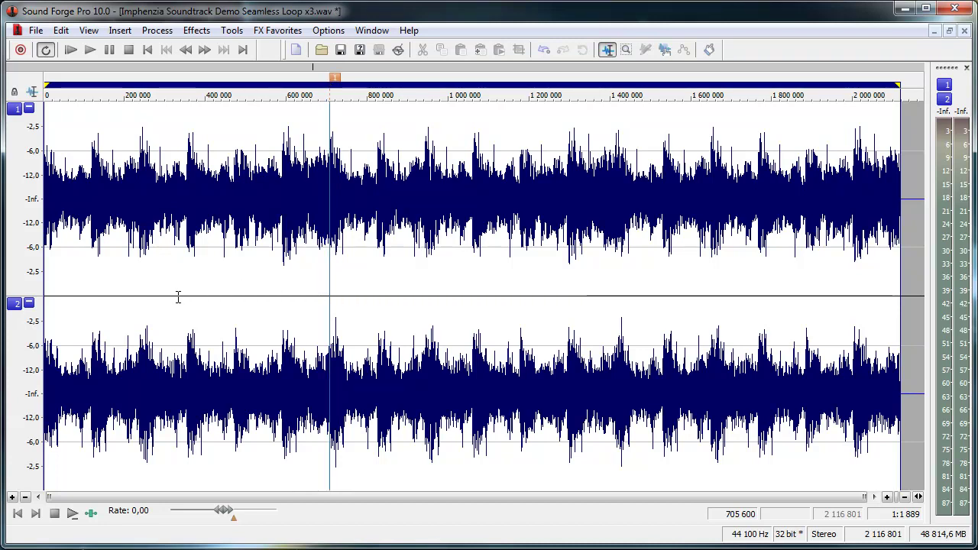
{"action": "double_click", "coordinate": [234, 307]}
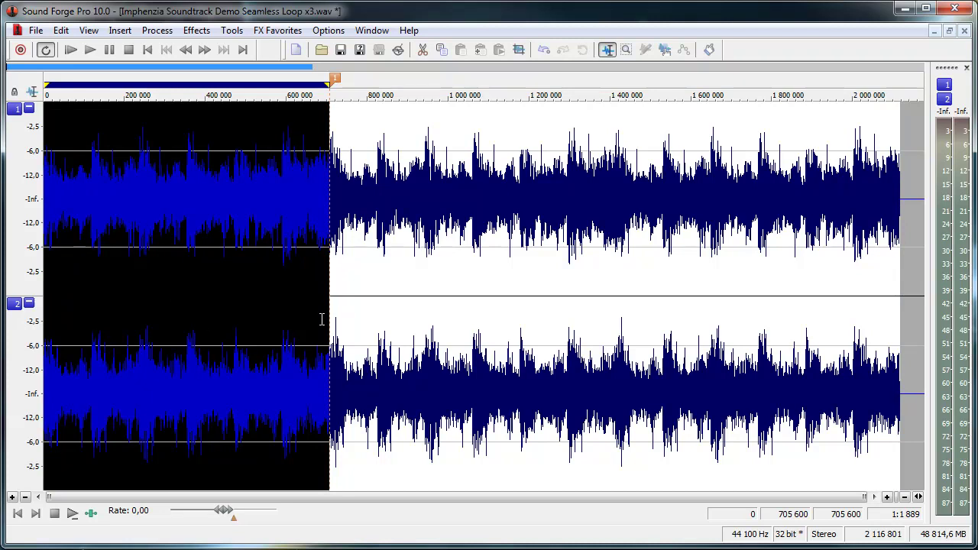
Delete the first third and move the cursor to sample 705600
{"action": "key", "text": "Delete"}
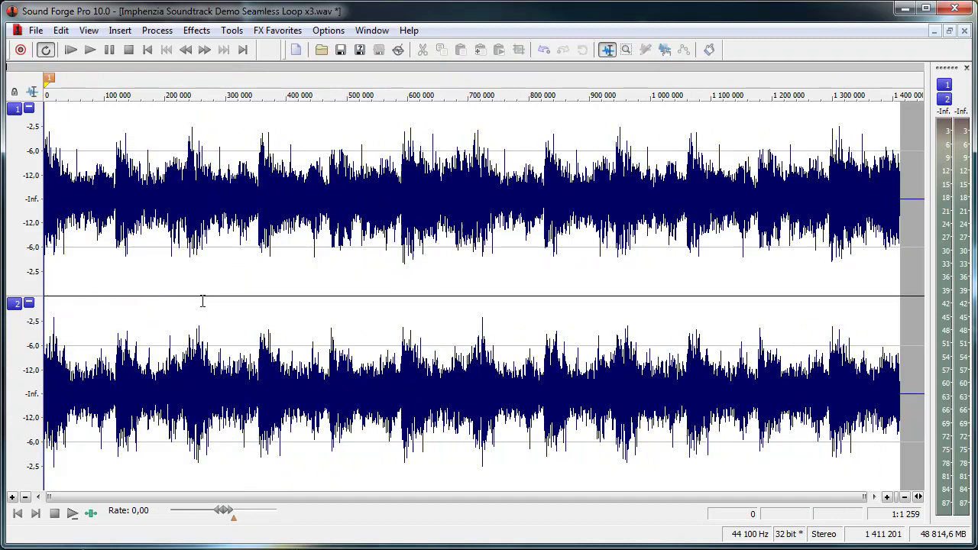
{"action": "key", "text": "ctrl+g"}
{"action": "type", "text": "4000000000"}
{"action": "key", "text": "shift+Left"}
{"action": "key", "text": "shift+Left"}
{"action": "key", "text": "shift+Left"}
{"action": "key", "text": "shift+Left"}
{"action": "key", "text": "shift+Left"}
{"action": "key", "text": "shift+Left"}
{"action": "key", "text": "shift+Left"}
{"action": "key", "text": "shift+Left"}
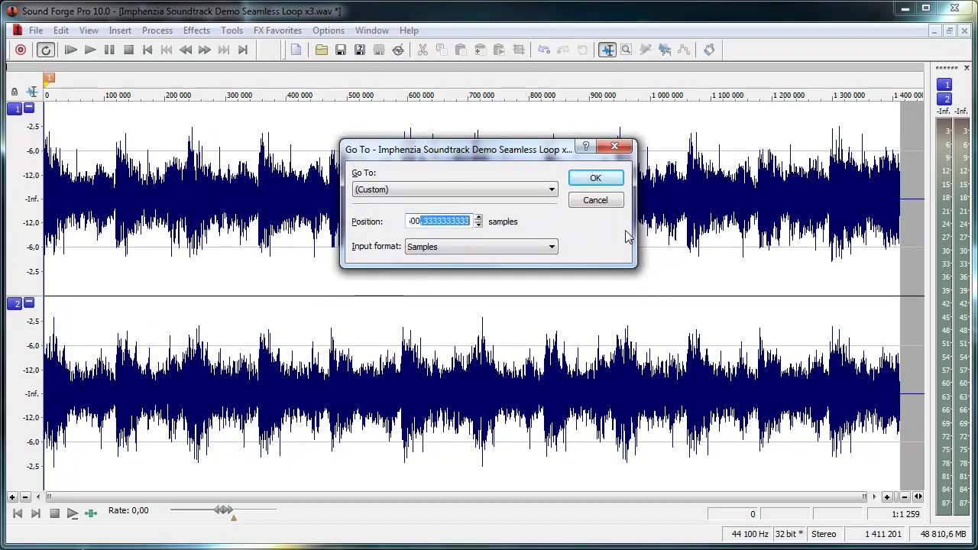
{"action": "type", "text": "00"}
{"action": "key", "text": "ctrl+z"}
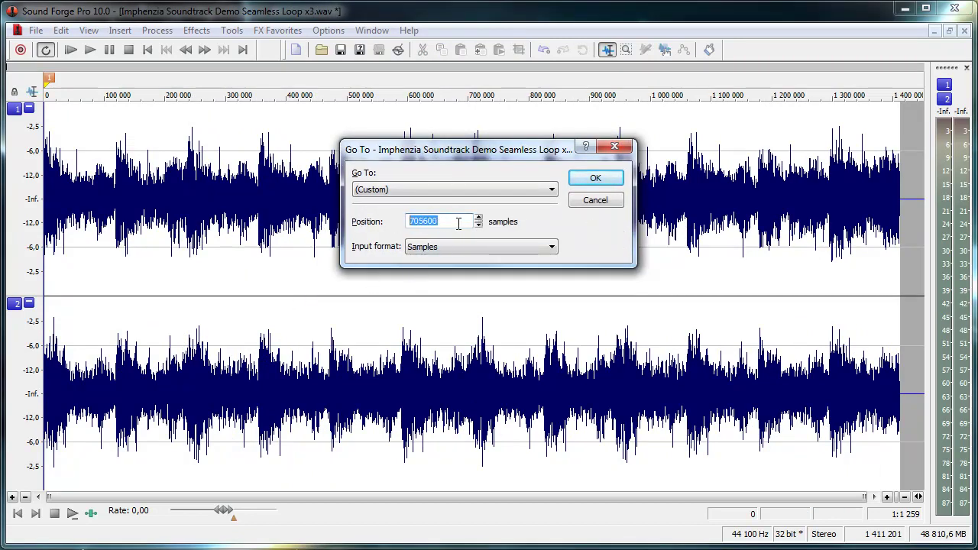
{"action": "left_click", "coordinate": [593, 180]}
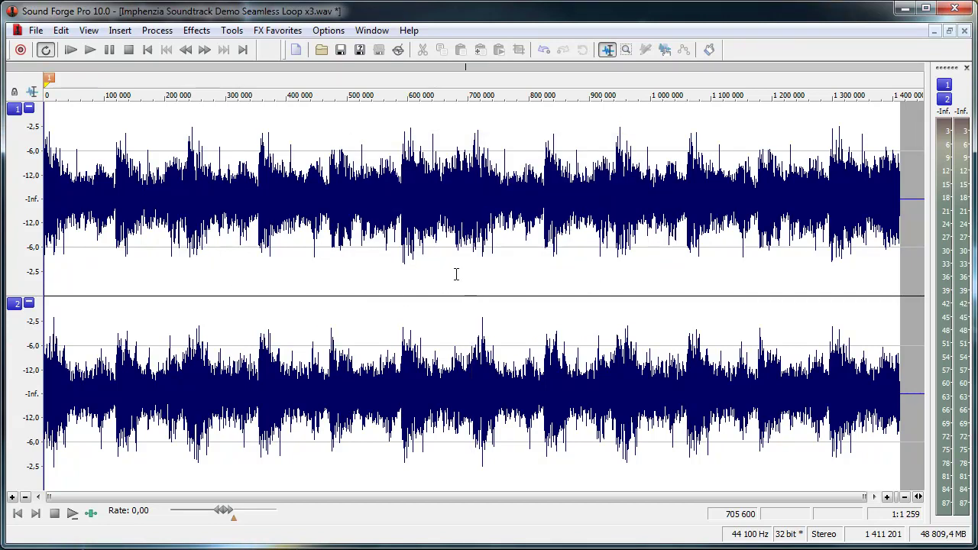
Mark sample 705600 and delete everything from there to the file end
{"action": "key", "text": "m"}
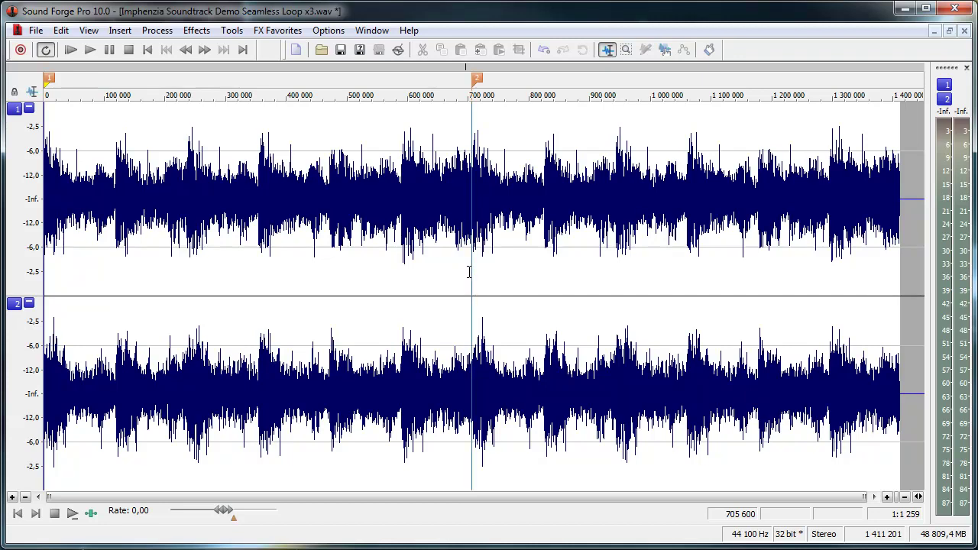
{"action": "key", "text": "shift+End"}
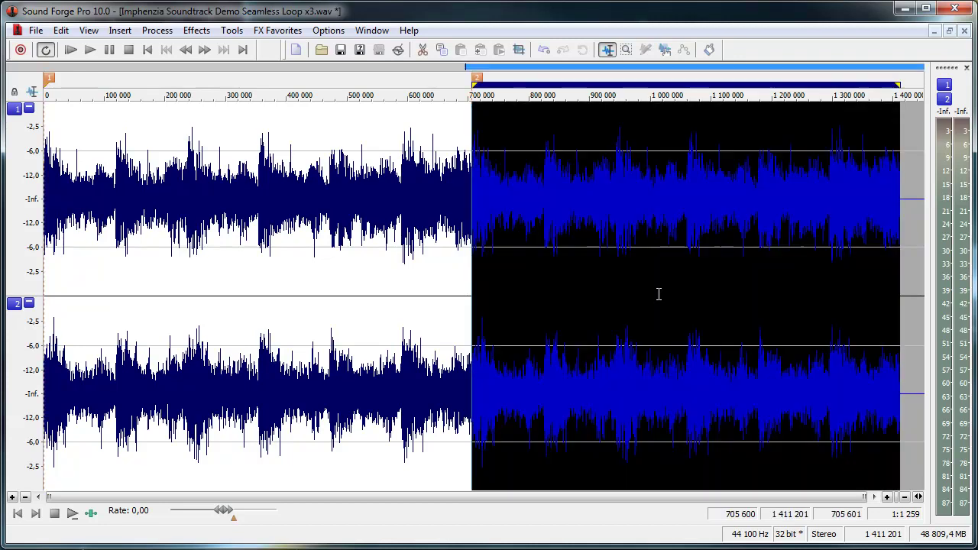
{"action": "key", "text": "Delete"}
{"action": "left_click", "coordinate": [742, 326]}
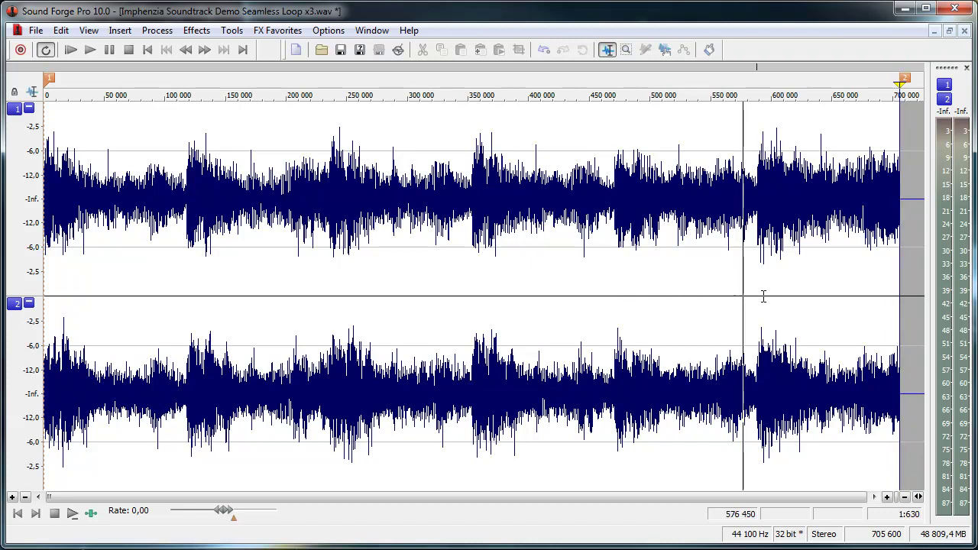
{"action": "left_click", "coordinate": [698, 288]}
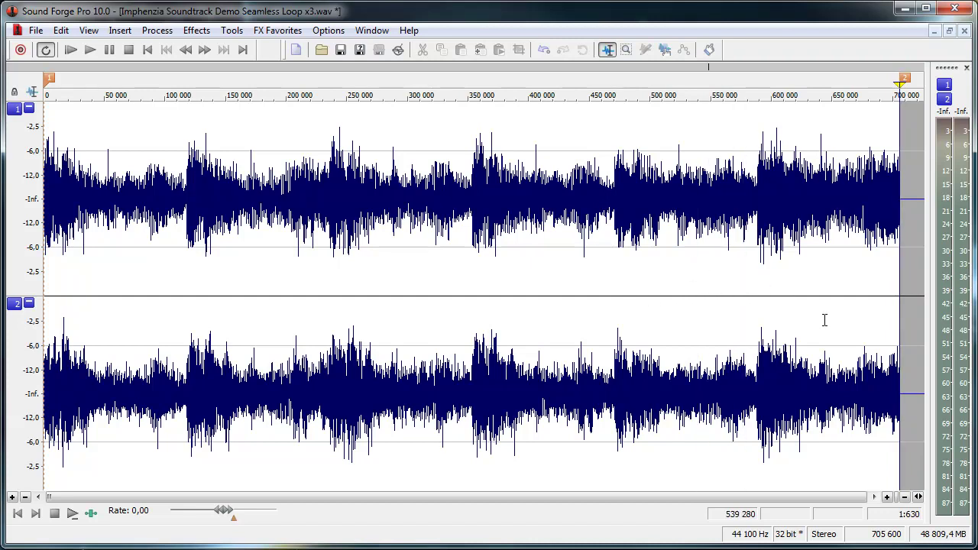
{"action": "key", "text": "space"}
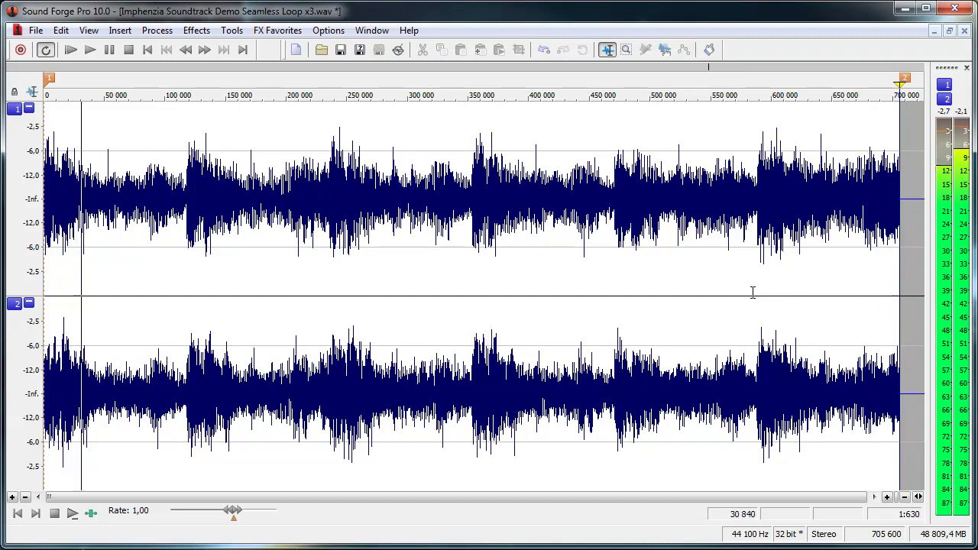
{"action": "left_click", "coordinate": [130, 50]}
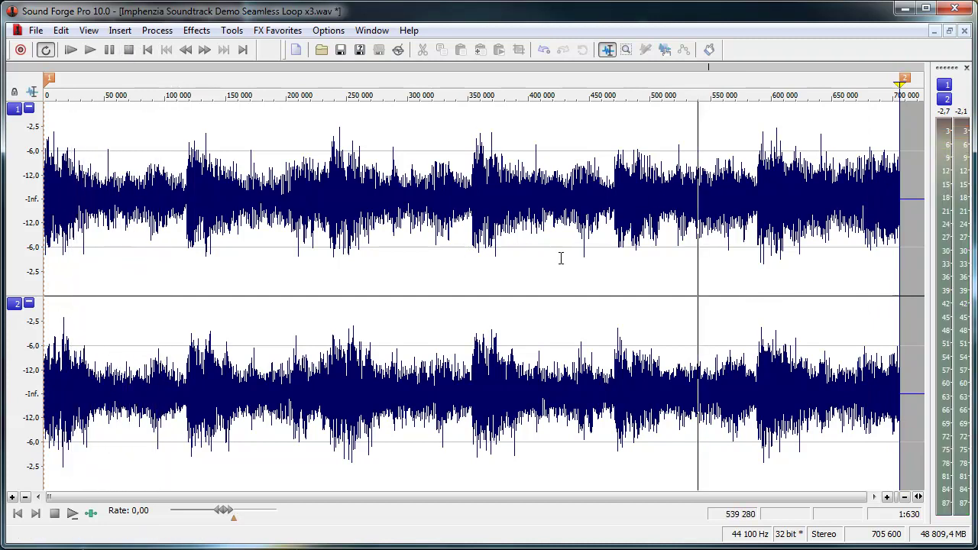
Zoom in at the loop end to individual-sample detail, then scroll back to the file start
{"action": "left_click", "coordinate": [908, 280]}
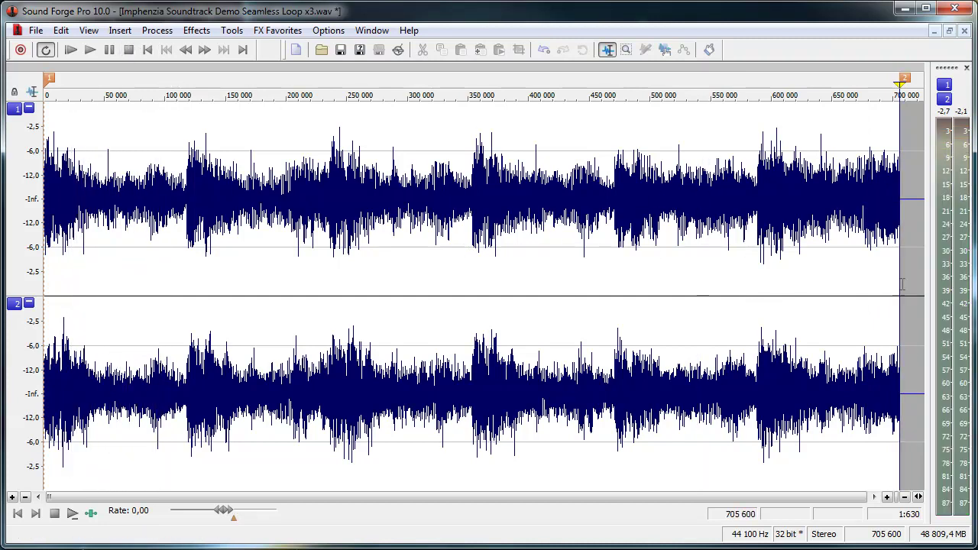
{"action": "left_click", "coordinate": [887, 499]}
{"action": "left_click", "coordinate": [886, 499]}
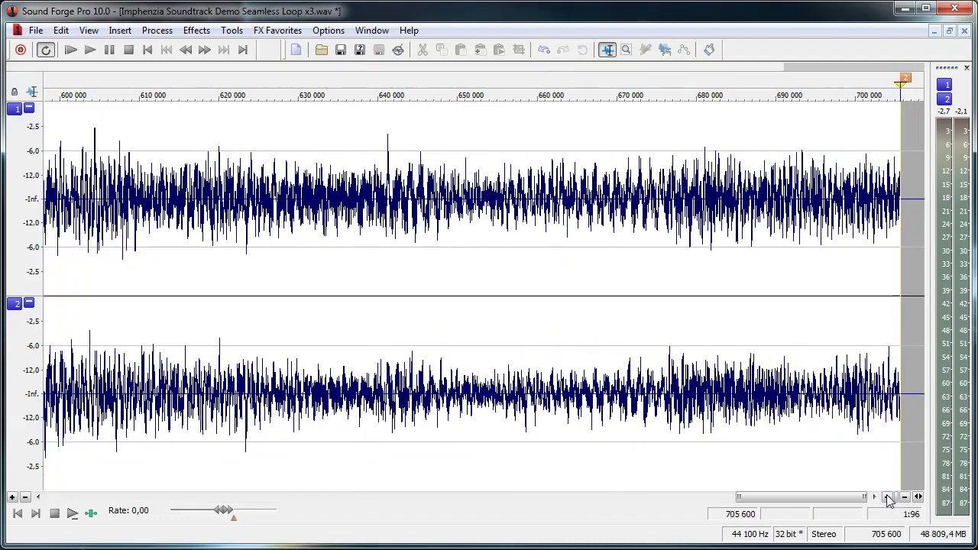
{"action": "left_click", "coordinate": [887, 499]}
{"action": "left_click", "coordinate": [886, 498]}
{"action": "left_click", "coordinate": [887, 498]}
{"action": "left_click", "coordinate": [887, 499]}
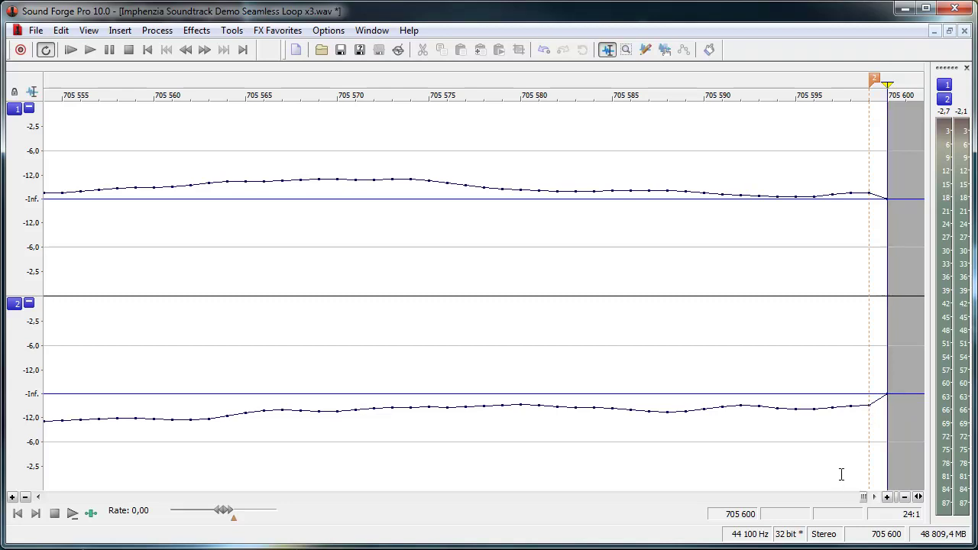
{"action": "left_click_drag", "start_coordinate": [864, 501], "coordinate": [76, 428]}
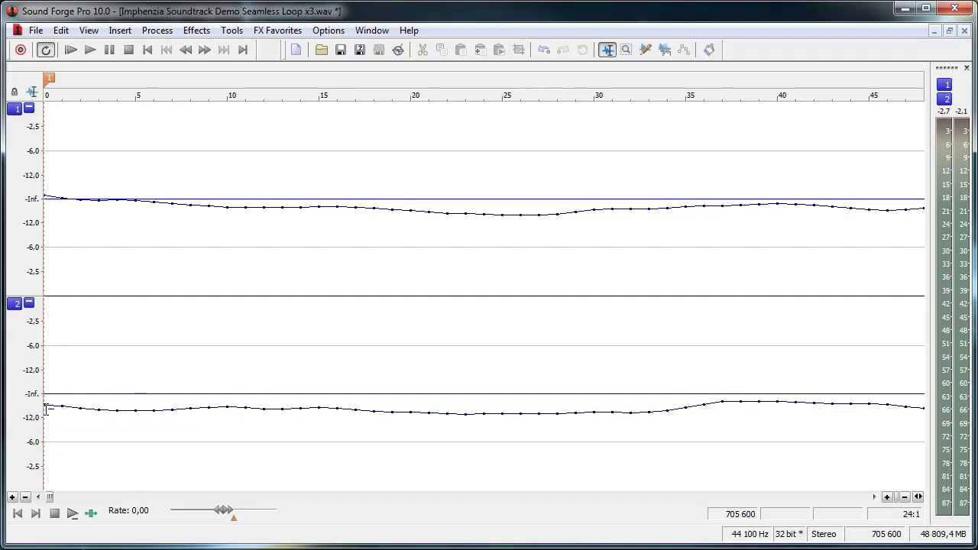
Apply a fade-in to the first 21 samples of the loop
{"action": "left_click", "coordinate": [431, 286]}
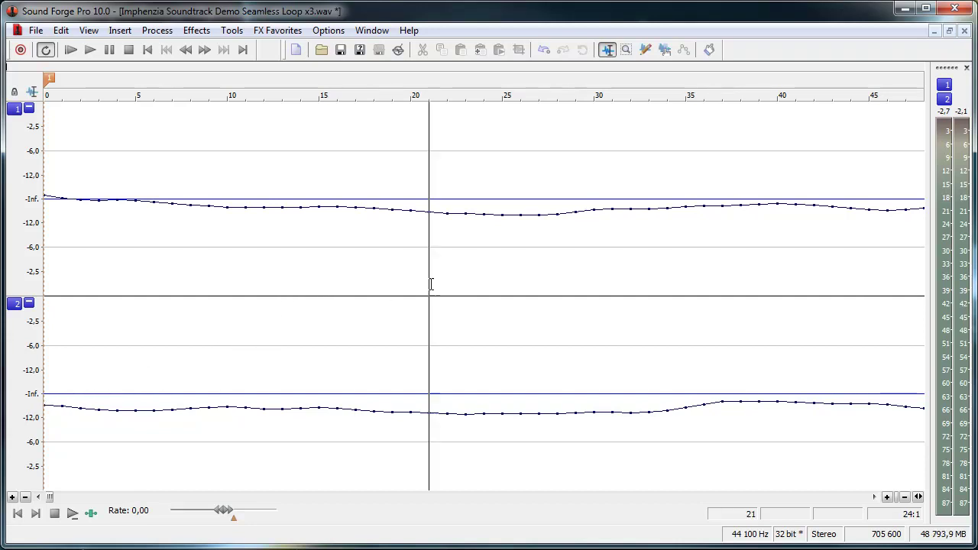
{"action": "key", "text": "shift+Home"}
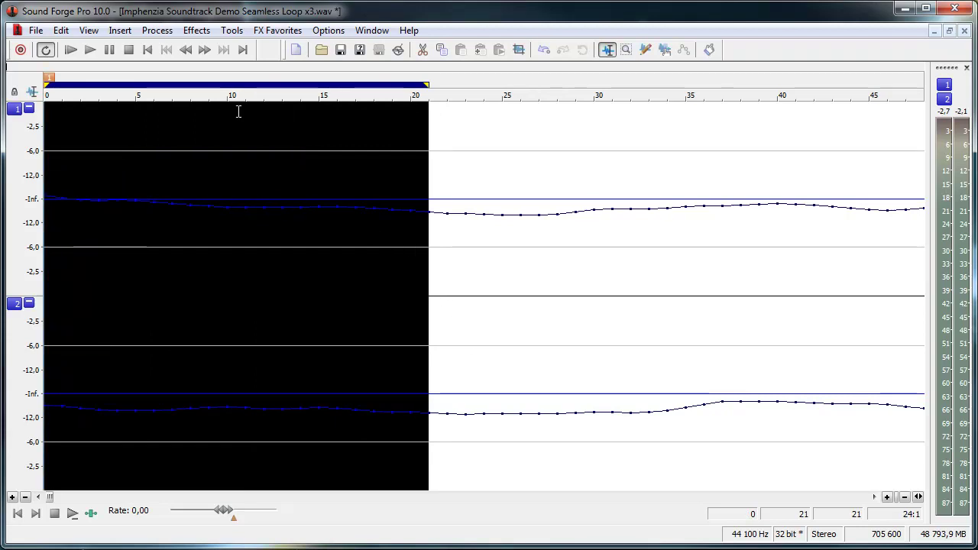
{"action": "left_click", "coordinate": [157, 30]}
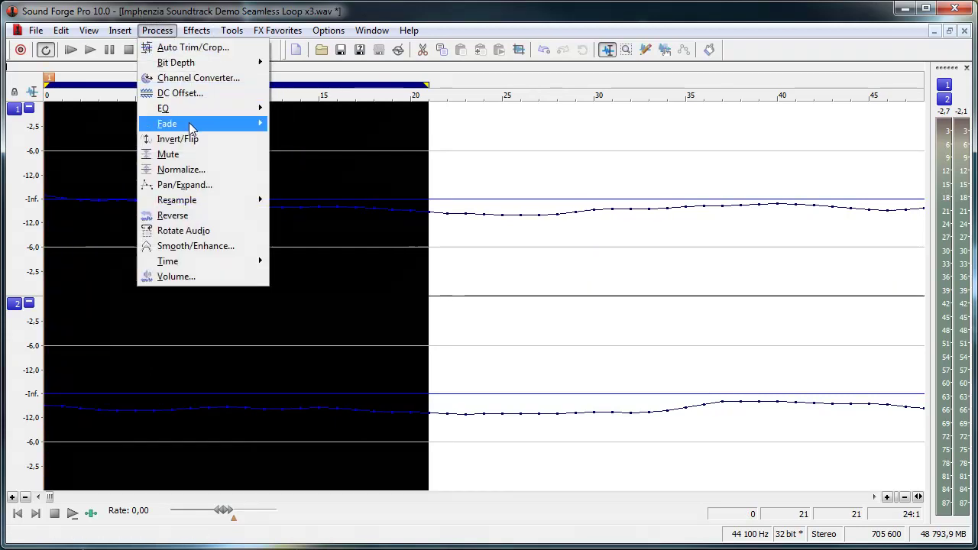
{"action": "mouse_move", "coordinate": [190, 124]}
{"action": "left_click", "coordinate": [298, 138]}
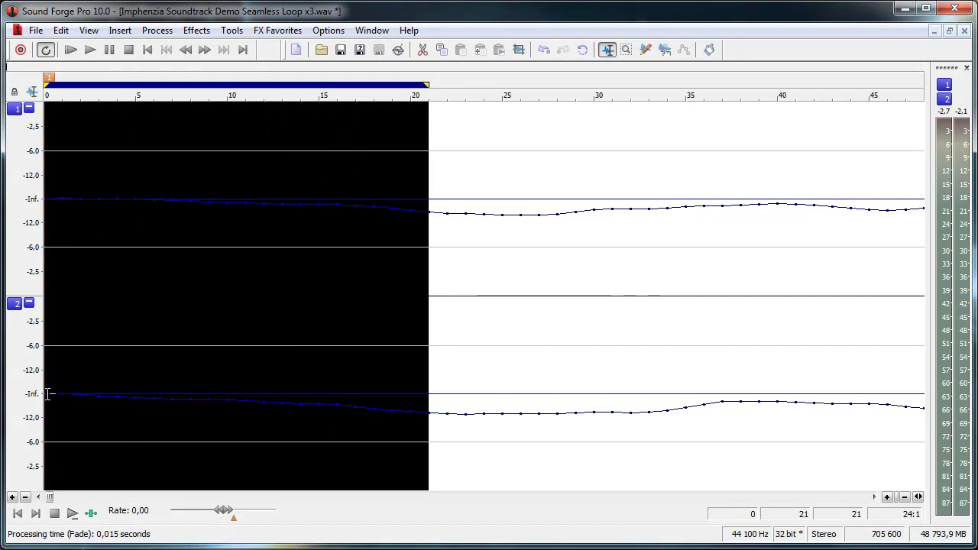
Apply a fade-out to the last 20 samples (705 580–705 600) and inspect the result
{"action": "mouse_move", "coordinate": [45, 497]}
{"action": "left_mouse_down"}
{"action": "mouse_move", "coordinate": [866, 517]}
{"action": "mouse_move", "coordinate": [868, 497]}
{"action": "left_mouse_up"}
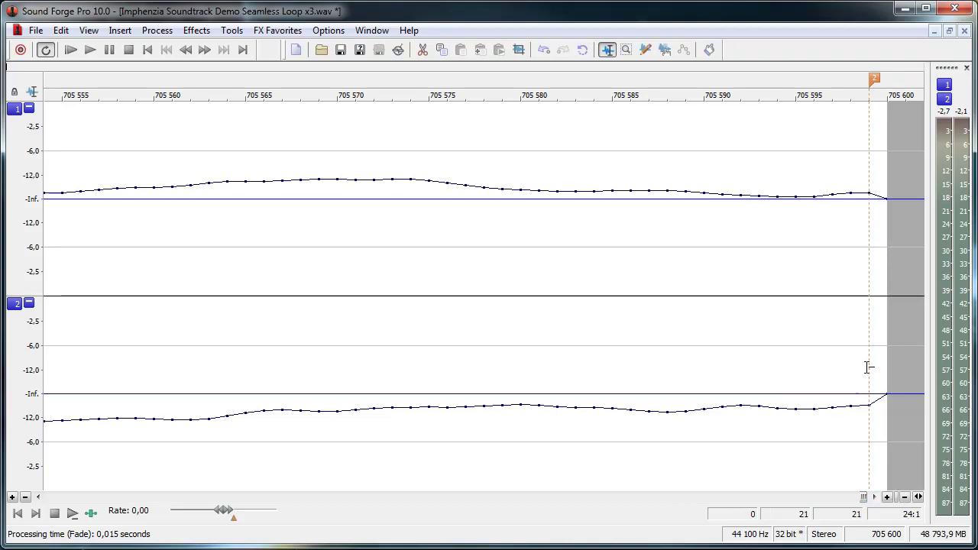
{"action": "left_click_drag", "start_coordinate": [892, 321], "coordinate": [517, 327]}
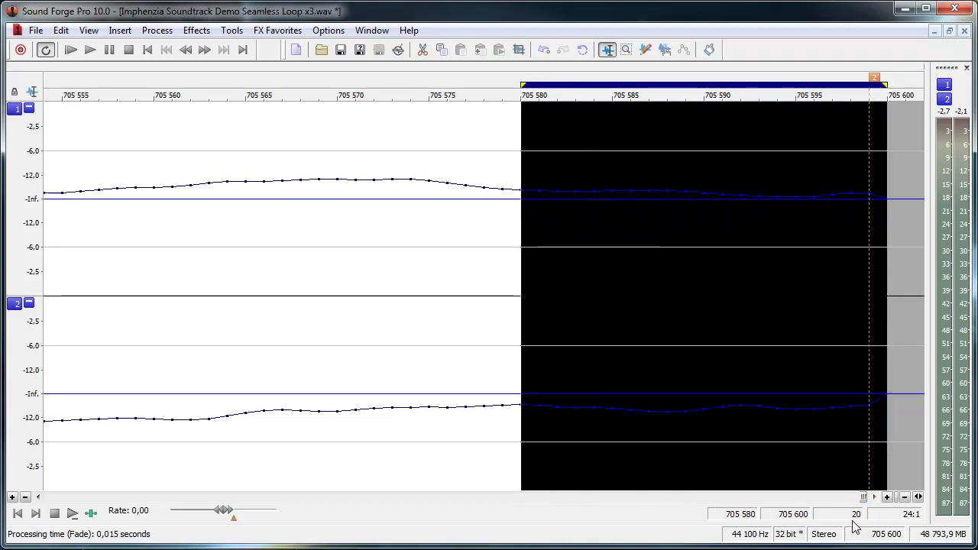
{"action": "left_click", "coordinate": [157, 30]}
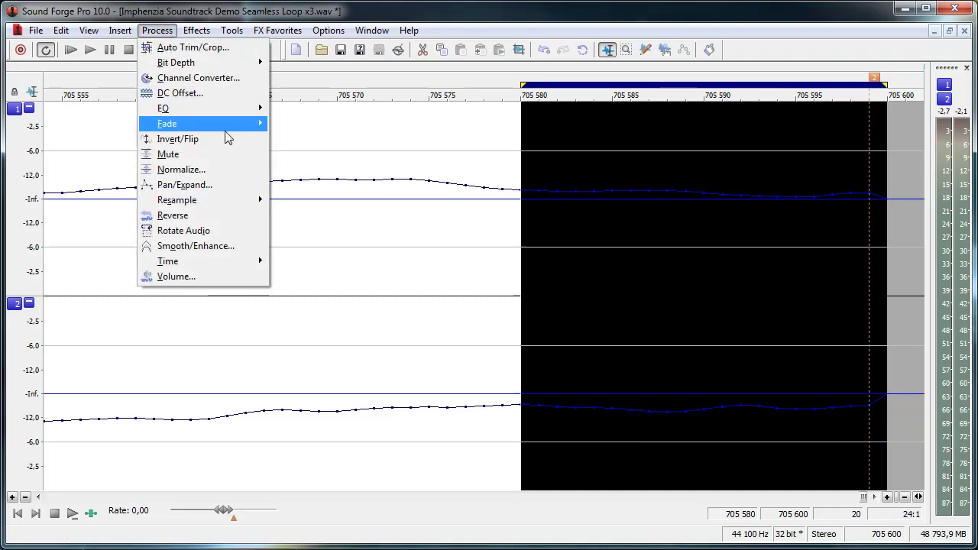
{"action": "mouse_move", "coordinate": [224, 134]}
{"action": "left_click", "coordinate": [289, 155]}
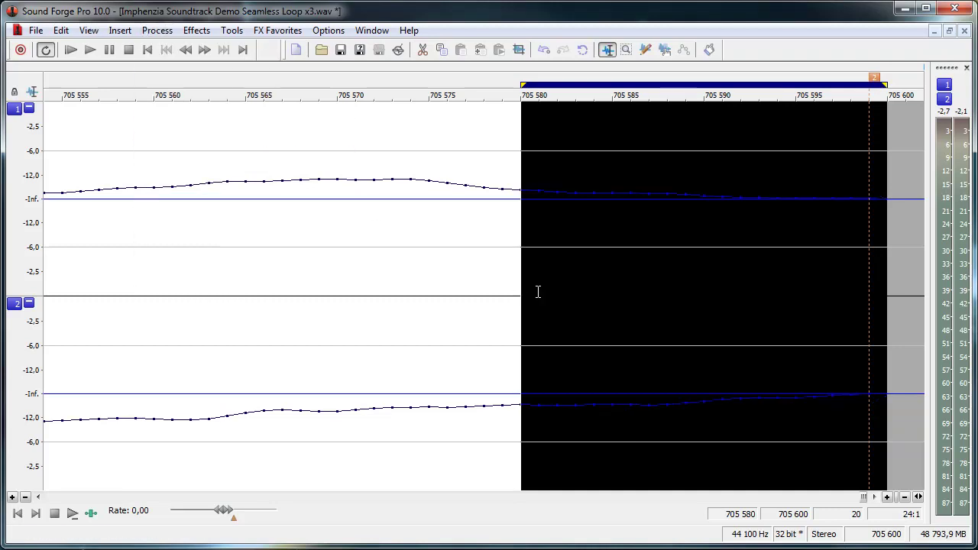
{"action": "left_click", "coordinate": [895, 340]}
{"action": "left_click_drag", "start_coordinate": [896, 336], "coordinate": [578, 333]}
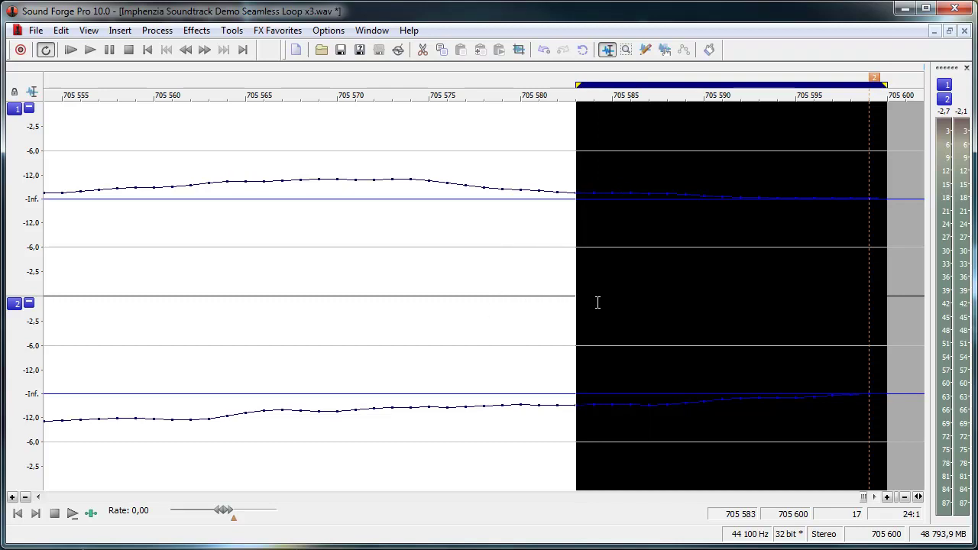
{"action": "left_click", "coordinate": [905, 497]}
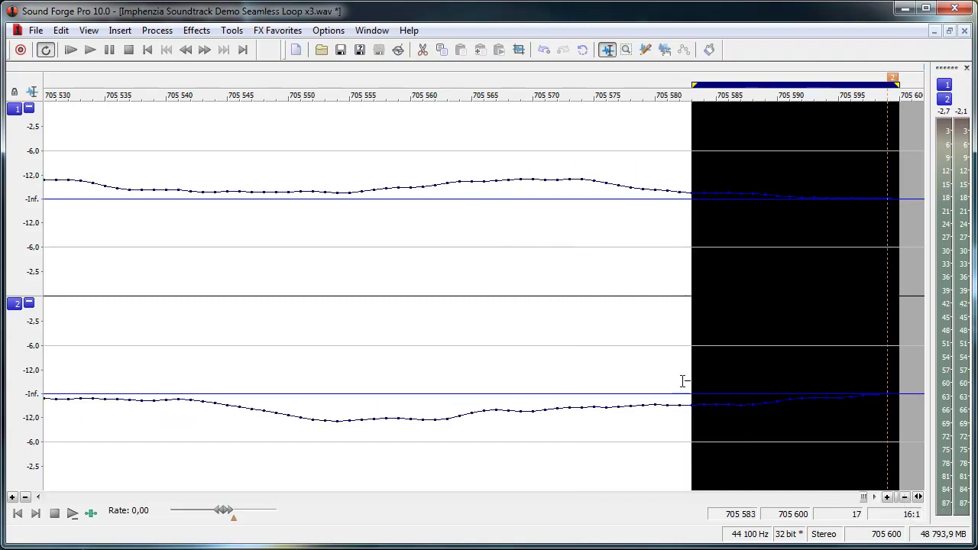
{"action": "left_click", "coordinate": [906, 498]}
{"action": "left_click", "coordinate": [905, 498]}
{"action": "left_click", "coordinate": [906, 498]}
{"action": "double_click", "coordinate": [771, 378]}
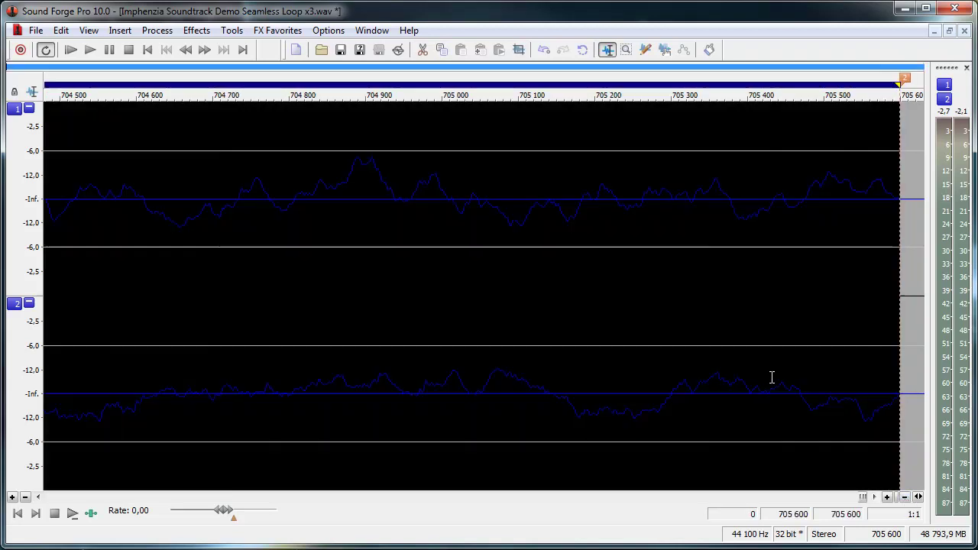
{"action": "left_click", "coordinate": [763, 329]}
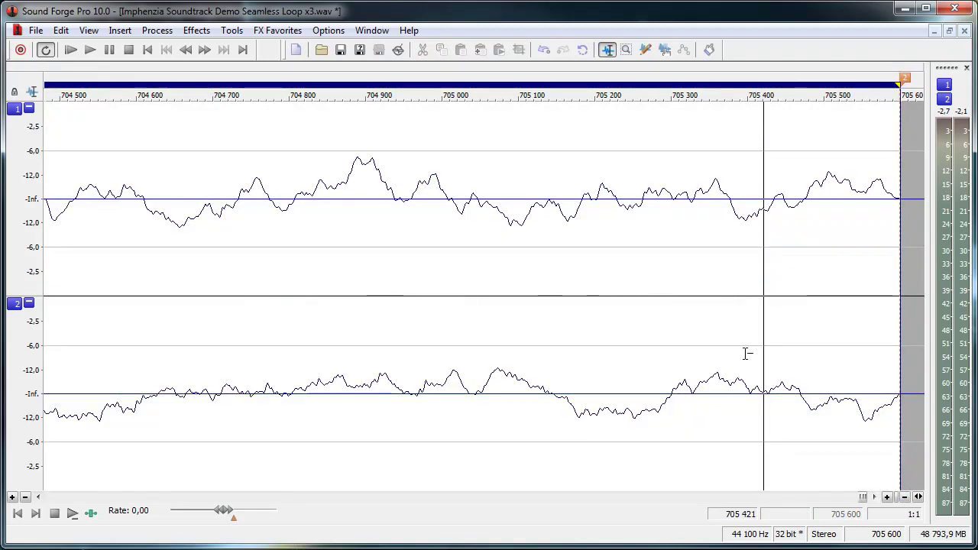
{"action": "left_click", "coordinate": [601, 316]}
{"action": "left_click", "coordinate": [906, 498]}
{"action": "left_click", "coordinate": [905, 498]}
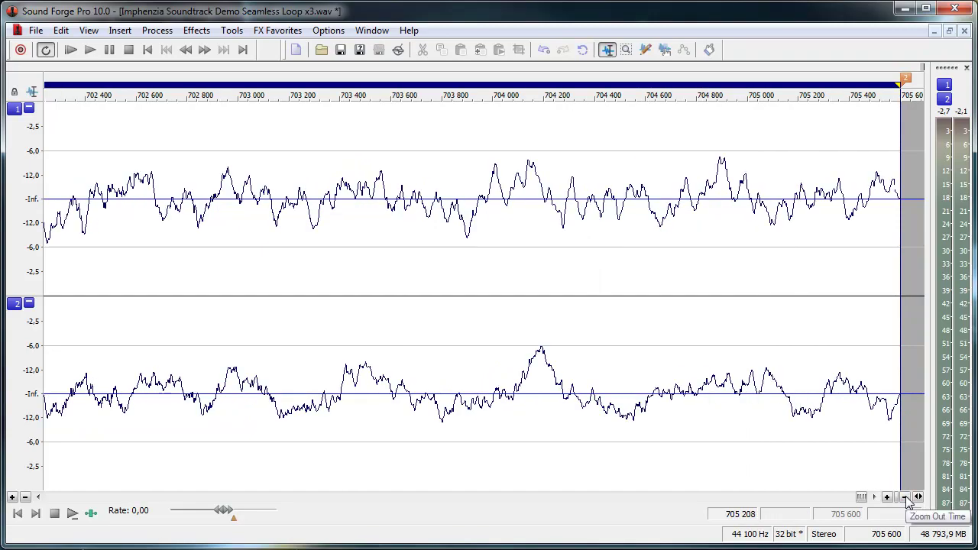
{"action": "left_click", "coordinate": [905, 498]}
{"action": "left_click", "coordinate": [708, 305]}
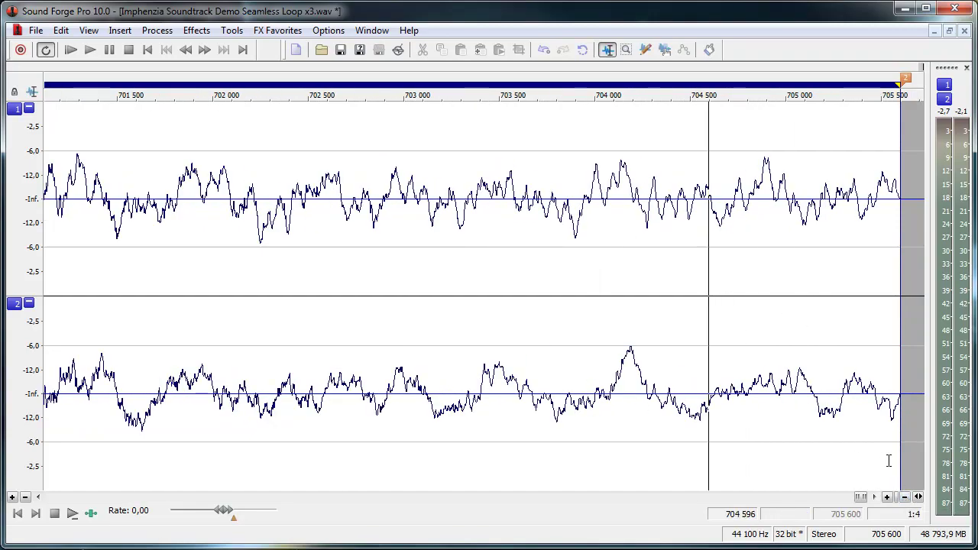
{"action": "left_click", "coordinate": [905, 498]}
{"action": "left_click", "coordinate": [905, 498]}
{"action": "left_click", "coordinate": [906, 497]}
{"action": "left_click", "coordinate": [905, 497]}
{"action": "left_click", "coordinate": [905, 498]}
{"action": "left_click", "coordinate": [905, 498]}
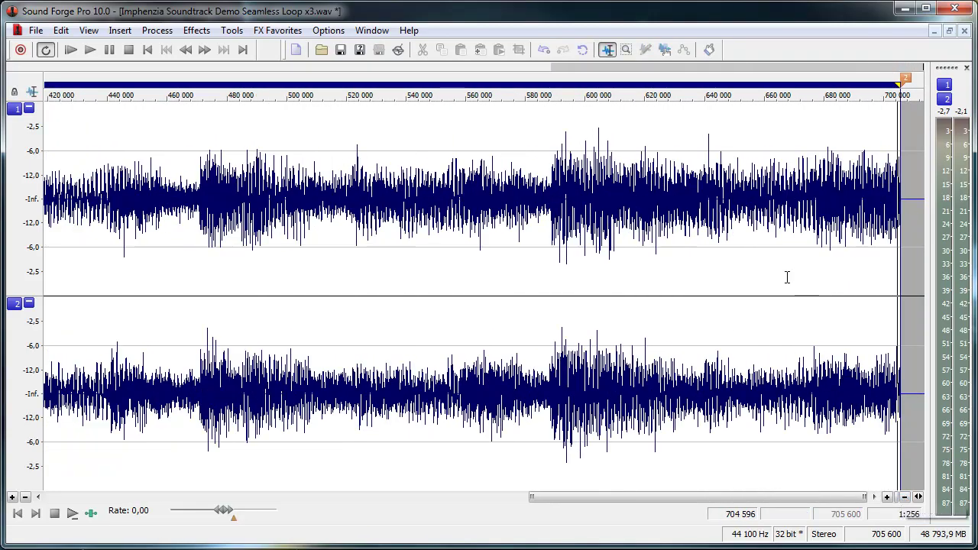
{"action": "left_click", "coordinate": [591, 286]}
{"action": "left_click", "coordinate": [267, 275]}
{"action": "left_click", "coordinate": [690, 276]}
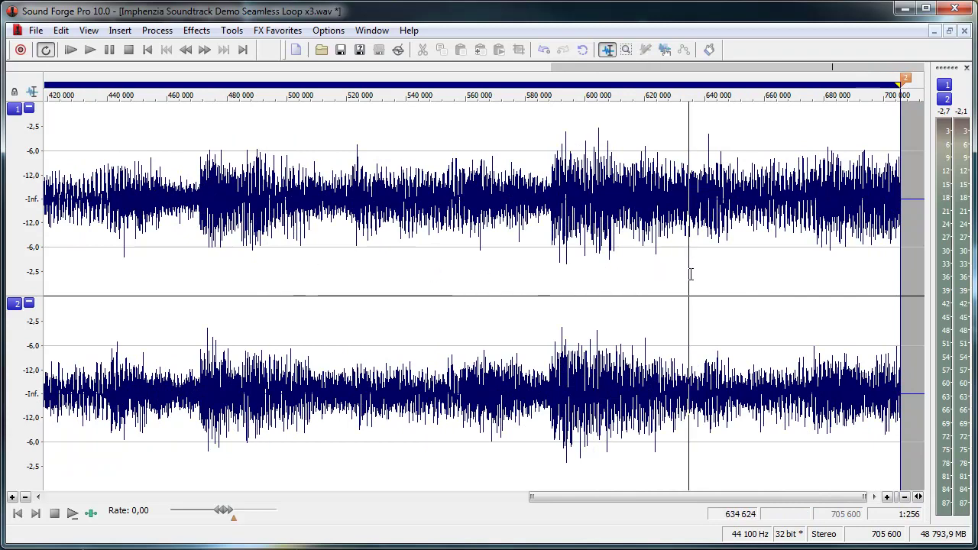
{"action": "key", "text": "space"}
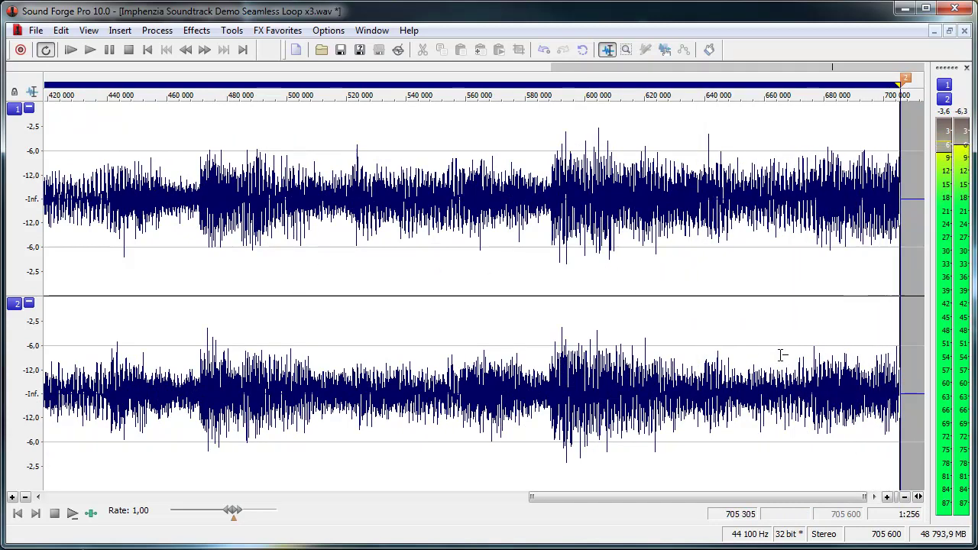
{"action": "left_click", "coordinate": [905, 498]}
{"action": "left_click", "coordinate": [906, 498]}
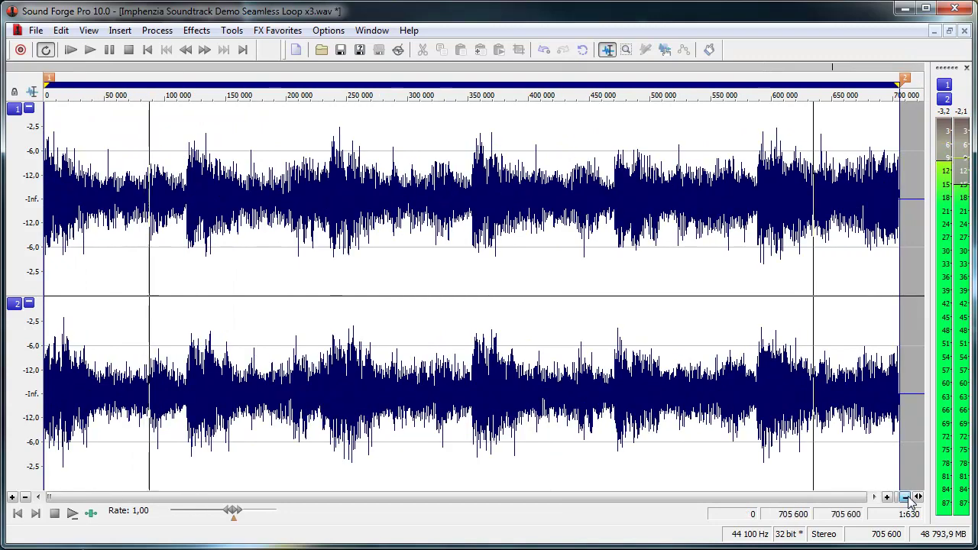
{"action": "left_click", "coordinate": [128, 50]}
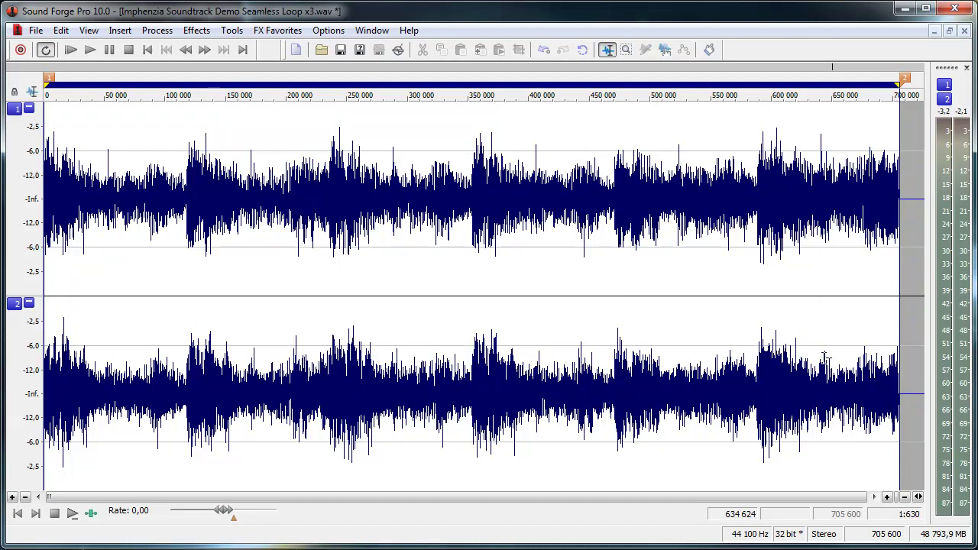
{"action": "left_click", "coordinate": [904, 330]}
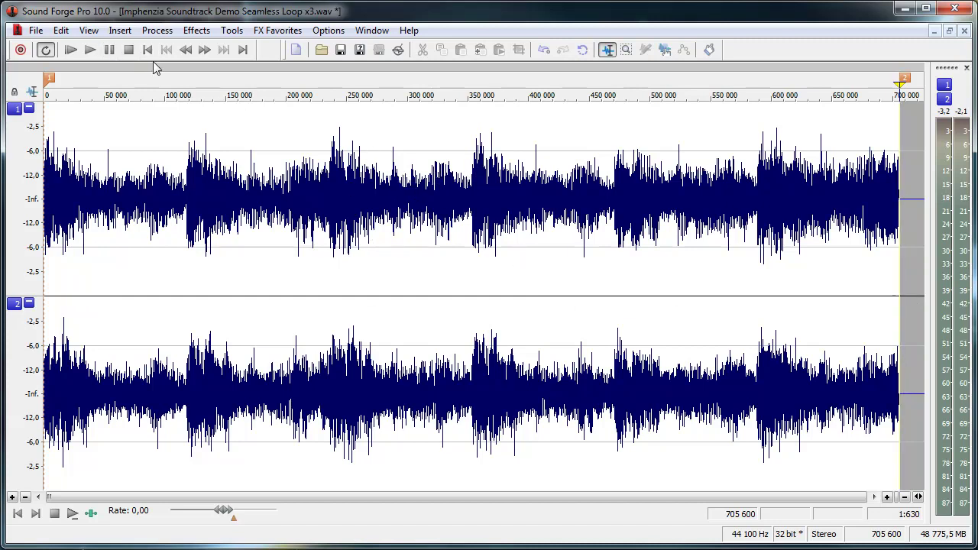
Close the edited file without saving and reopen Seamless Loop x3.wav from the recent files
{"action": "left_click", "coordinate": [233, 31]}
{"action": "mouse_move", "coordinate": [260, 32]}
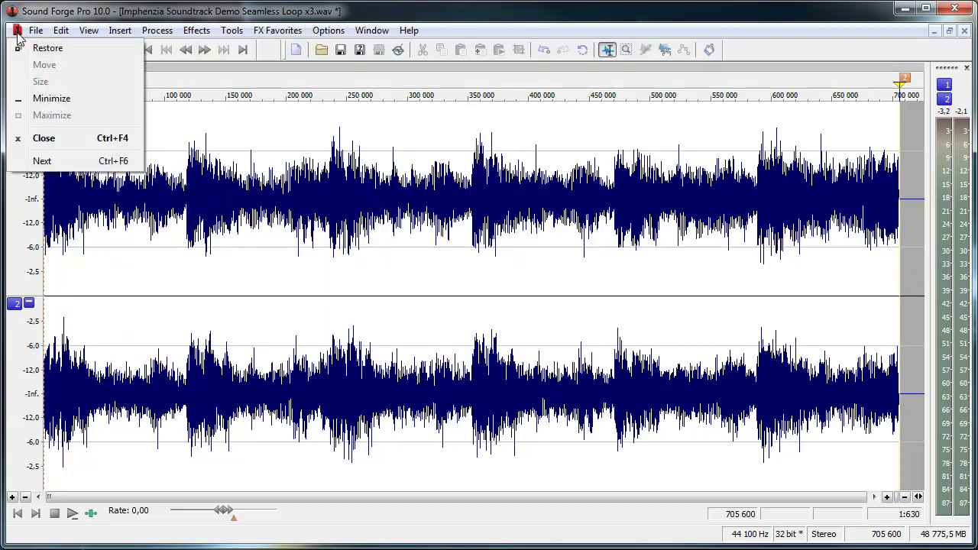
{"action": "mouse_move", "coordinate": [36, 31]}
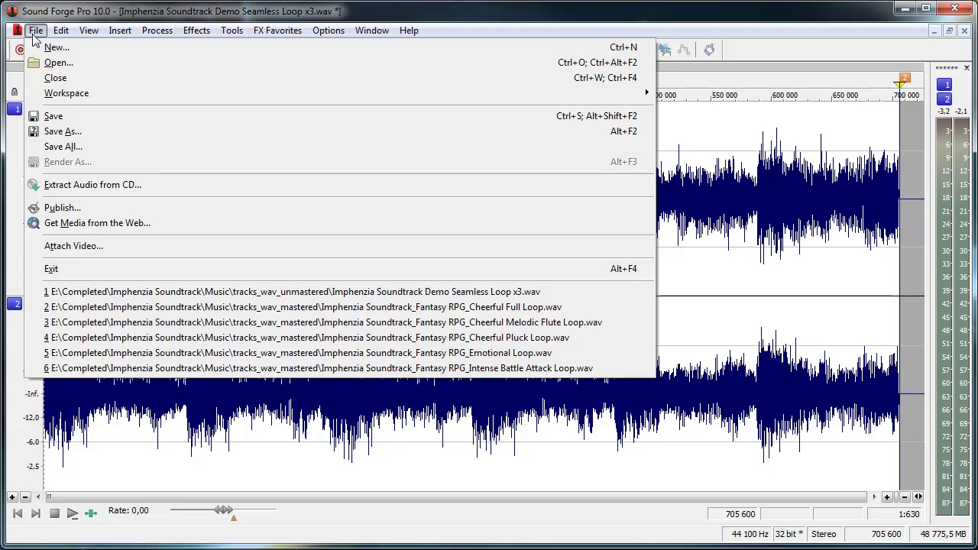
{"action": "left_click", "coordinate": [55, 77]}
{"action": "left_click", "coordinate": [559, 246]}
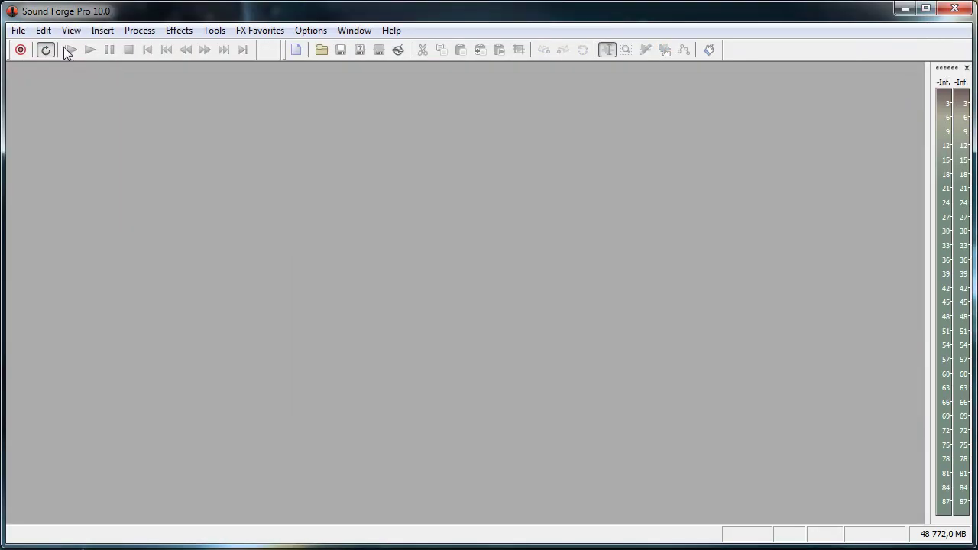
{"action": "left_click", "coordinate": [35, 31]}
{"action": "left_click", "coordinate": [252, 292]}
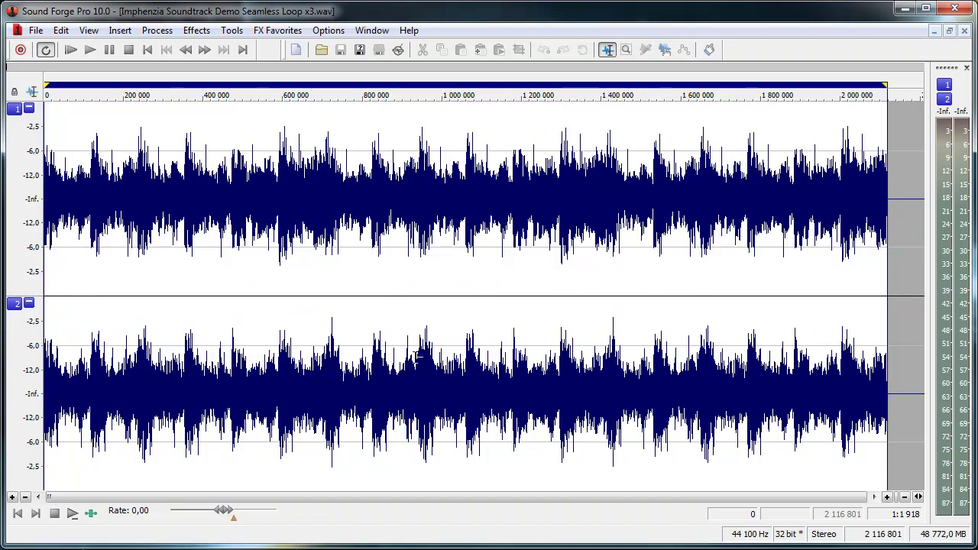
Run the SeamlessLoop.js script on the reopened tripled track
{"action": "left_click", "coordinate": [200, 32]}
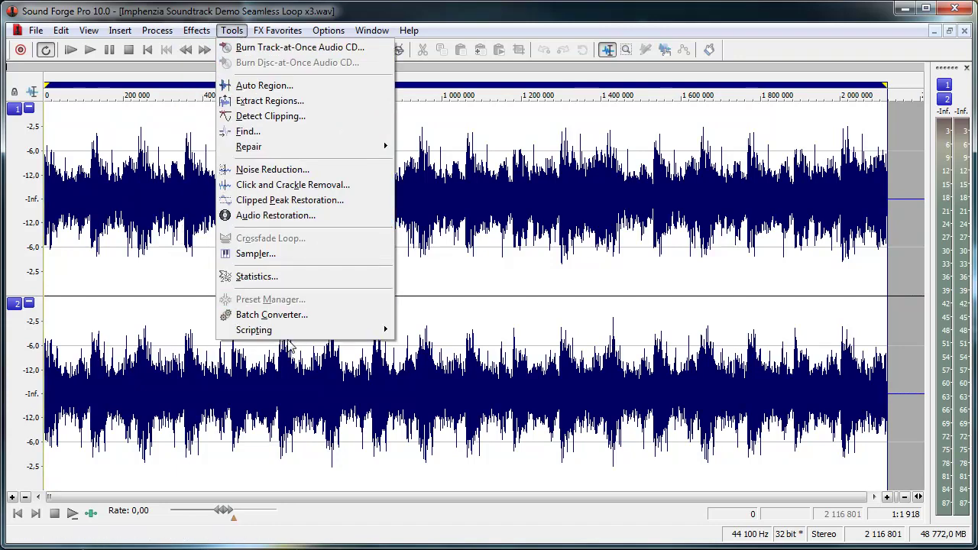
{"action": "mouse_move", "coordinate": [309, 341]}
{"action": "left_click", "coordinate": [433, 331]}
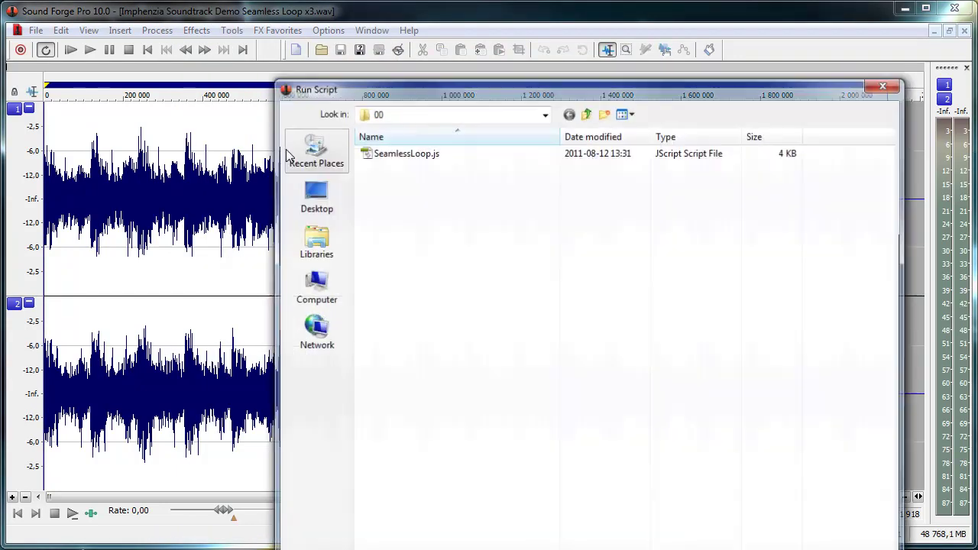
{"action": "left_click", "coordinate": [408, 153]}
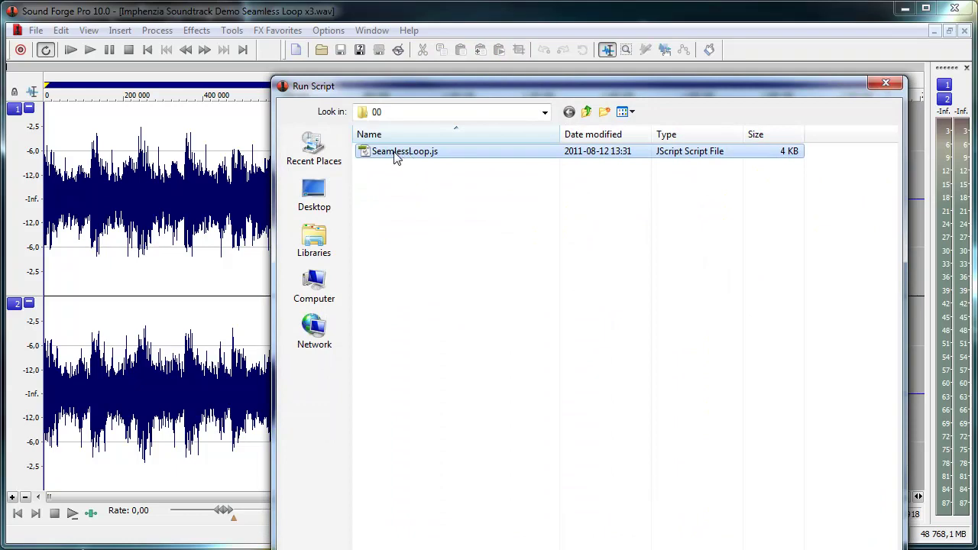
{"action": "double_click", "coordinate": [396, 152]}
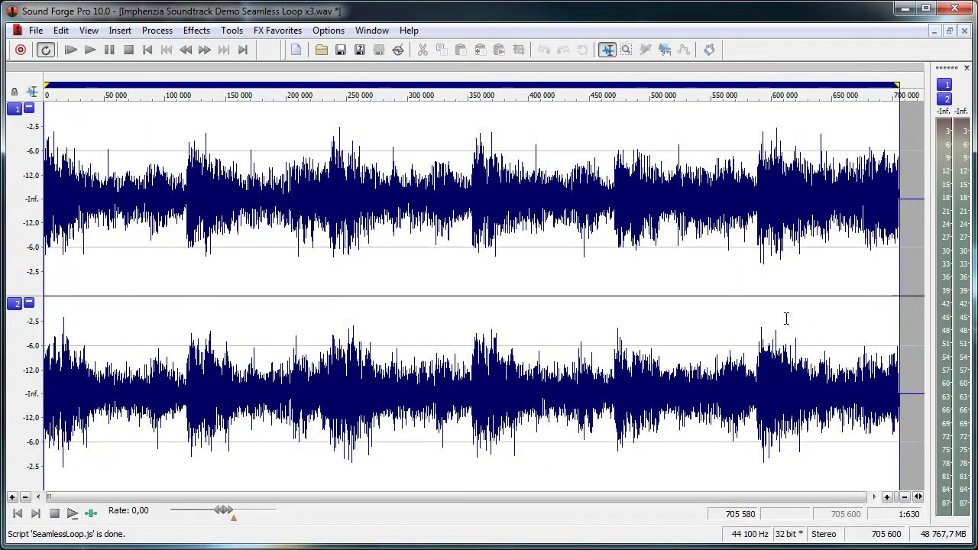
{"action": "left_click", "coordinate": [895, 291]}
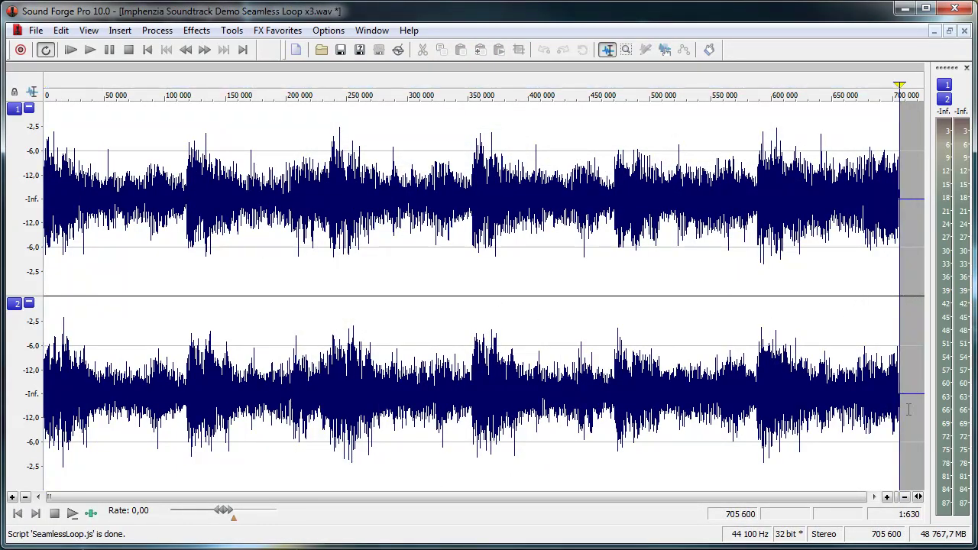
{"action": "left_click", "coordinate": [888, 498]}
{"action": "left_click", "coordinate": [887, 497]}
{"action": "left_click", "coordinate": [887, 497]}
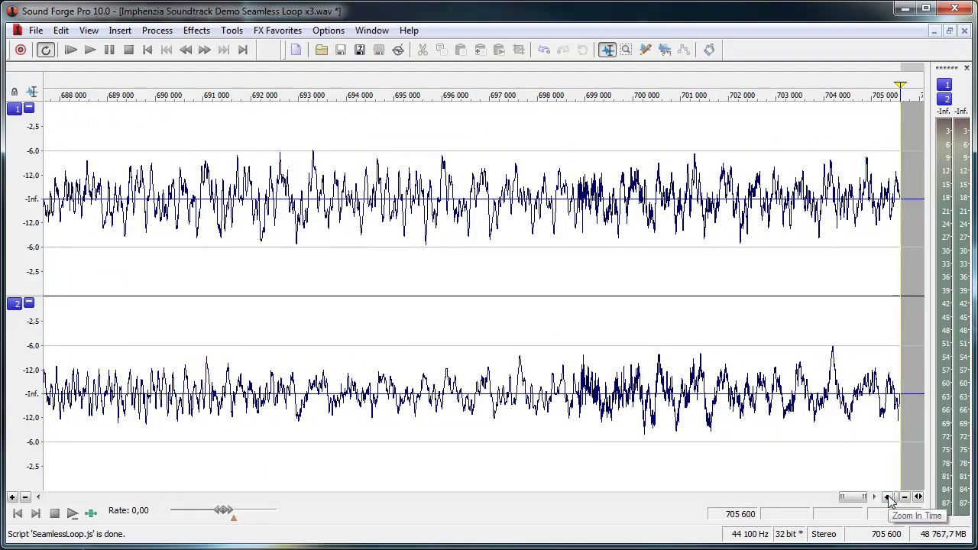
{"action": "left_click", "coordinate": [888, 497]}
{"action": "left_click", "coordinate": [888, 498]}
{"action": "left_click", "coordinate": [887, 498]}
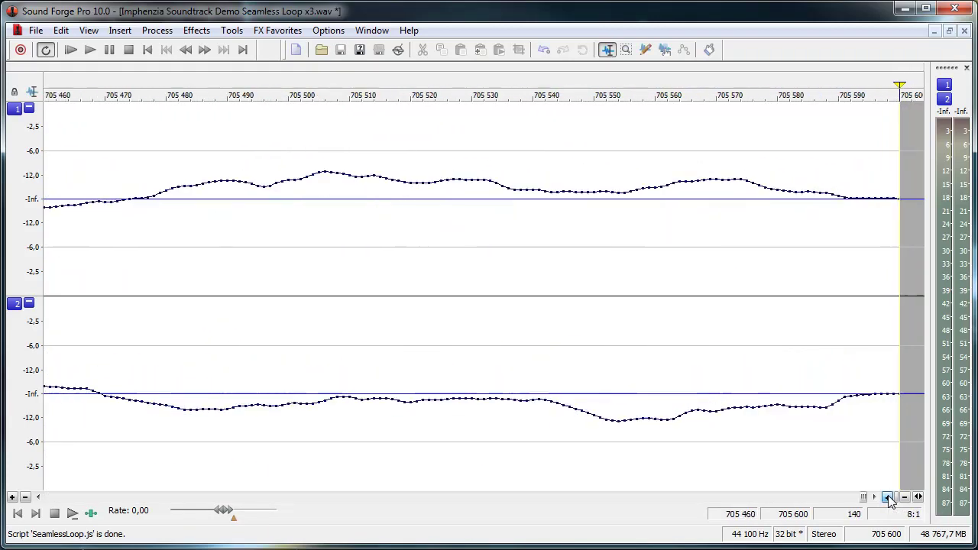
{"action": "left_click", "coordinate": [887, 497]}
{"action": "left_click_drag", "start_coordinate": [918, 344], "coordinate": [655, 354]}
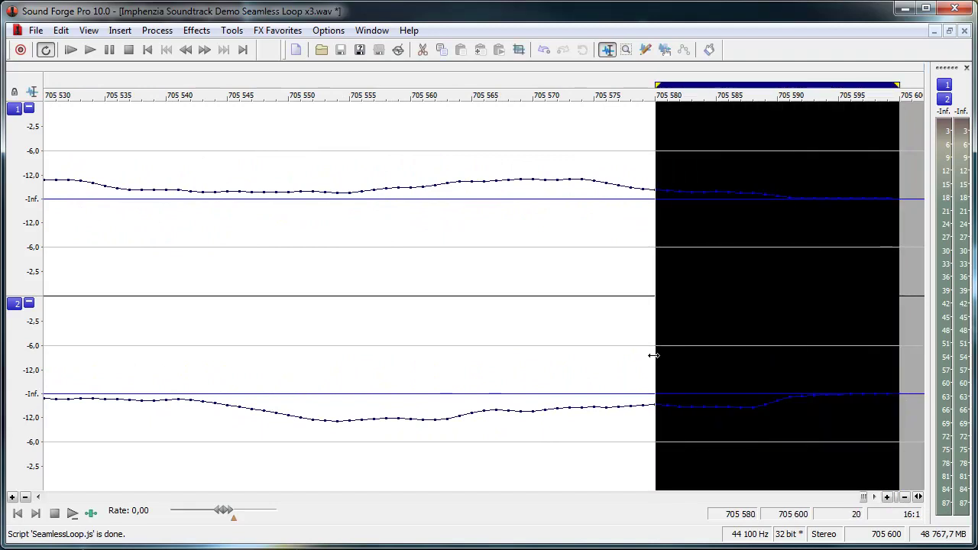
{"action": "left_click", "coordinate": [839, 485]}
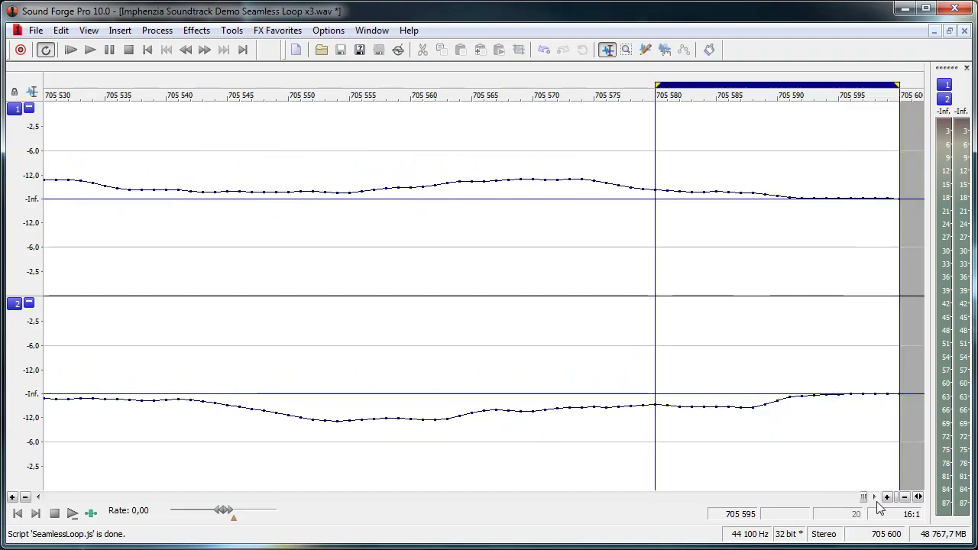
{"action": "left_click", "coordinate": [905, 497]}
{"action": "left_click", "coordinate": [905, 497]}
{"action": "left_click", "coordinate": [904, 497]}
{"action": "left_click", "coordinate": [905, 497]}
{"action": "left_click", "coordinate": [905, 497]}
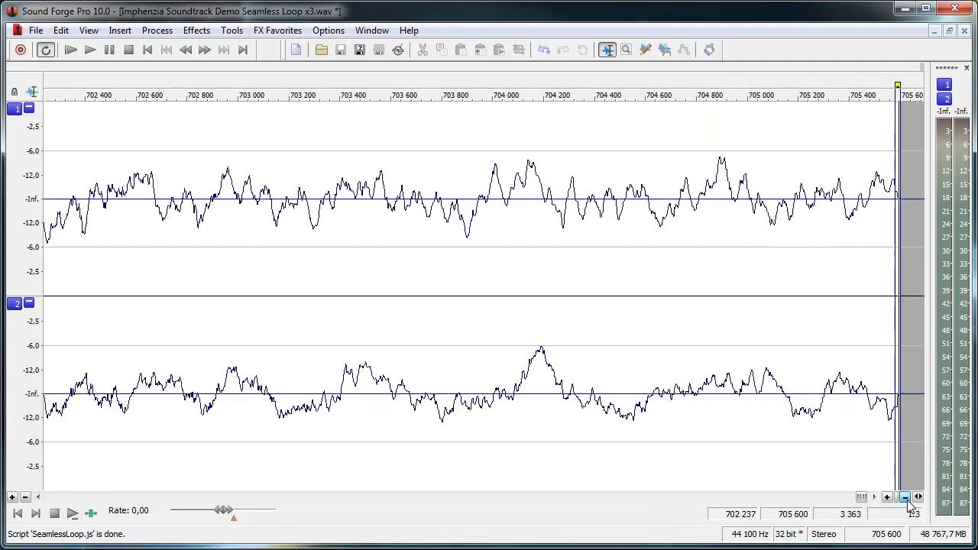
{"action": "left_click", "coordinate": [905, 497]}
{"action": "left_click", "coordinate": [905, 497]}
{"action": "left_click", "coordinate": [905, 496]}
{"action": "left_click", "coordinate": [905, 497]}
{"action": "left_click", "coordinate": [904, 497]}
{"action": "left_click", "coordinate": [904, 496]}
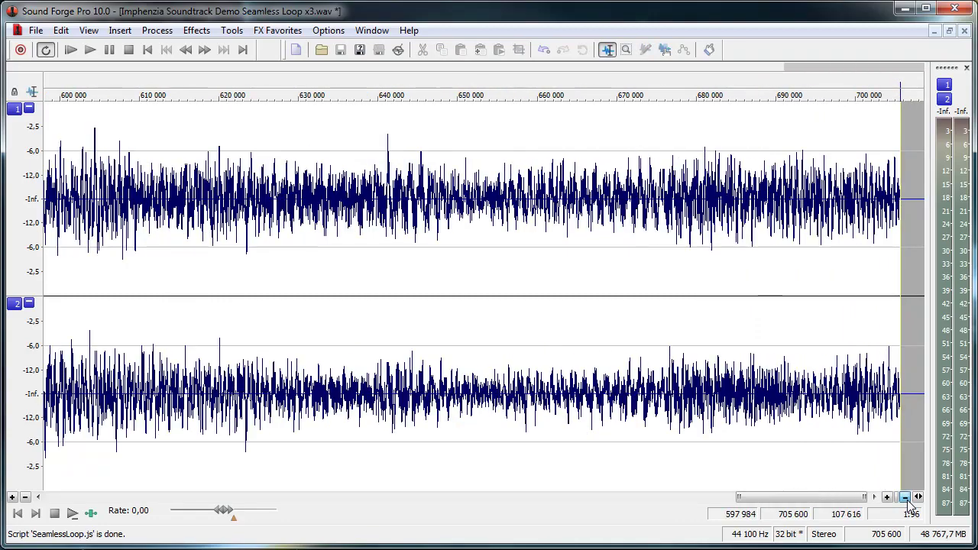
{"action": "left_click", "coordinate": [904, 497]}
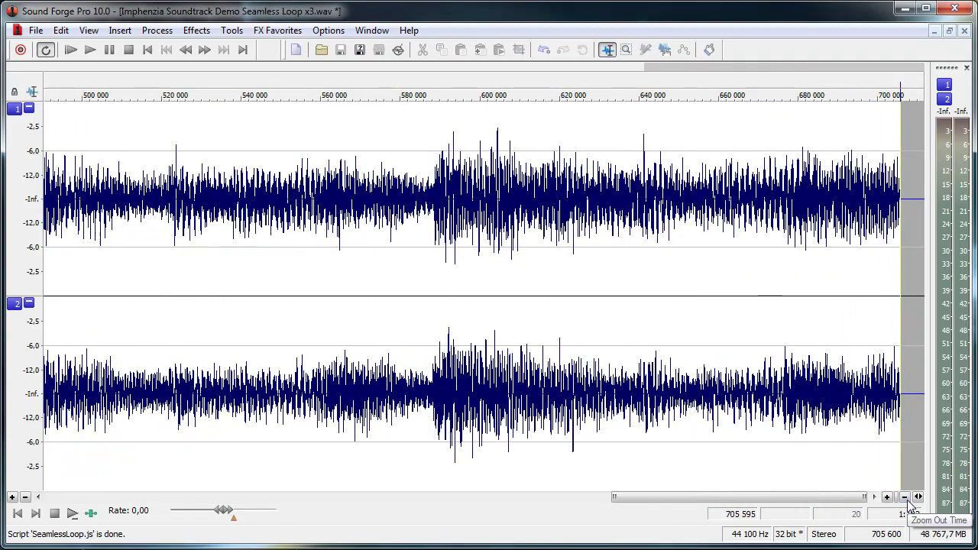
{"action": "left_click", "coordinate": [905, 497]}
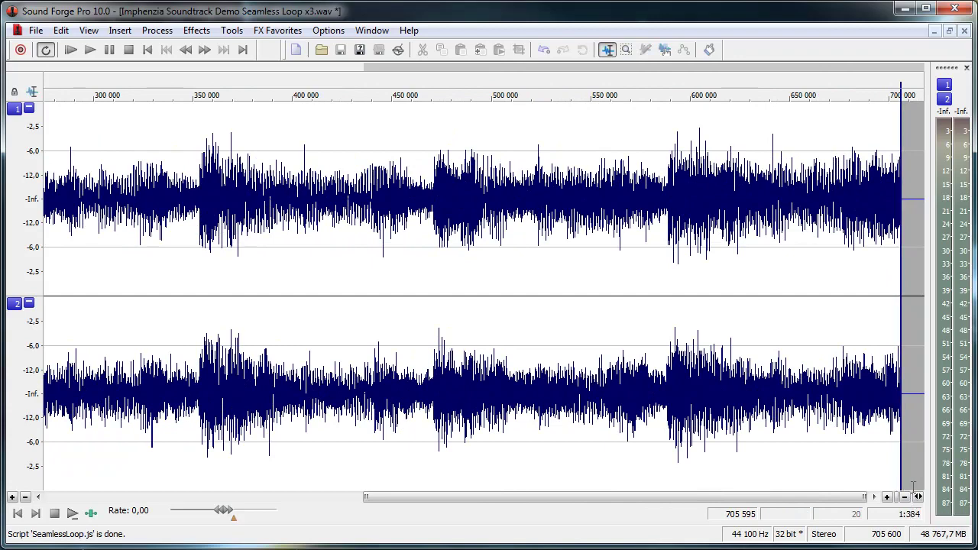